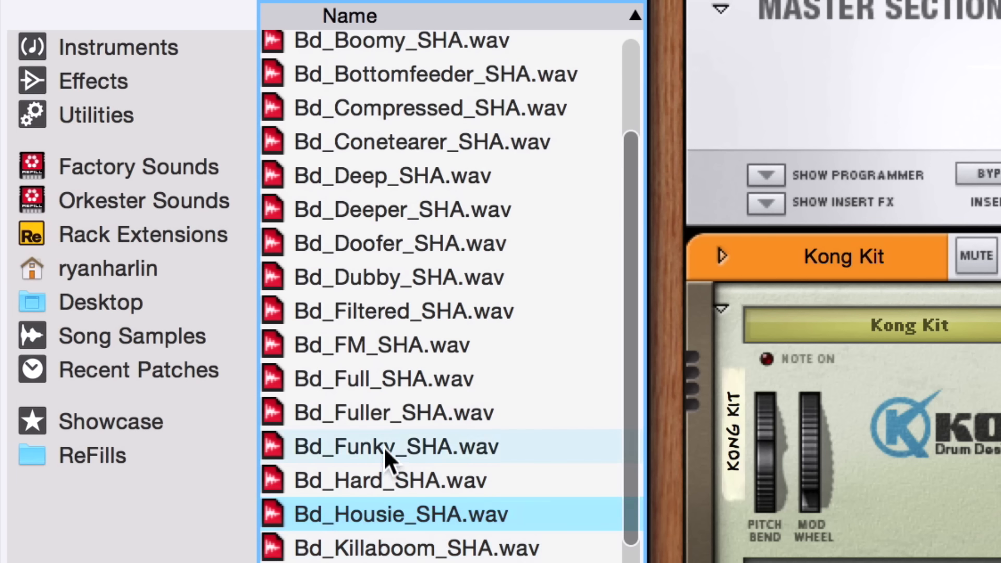
# - Pick the Bd_Fuller_SHA.wav bass drum sample for the Kong kit and add a note to its drum pattern
pyautogui.click(382, 417)
pyautogui.moveTo(381, 417); pyautogui.dragTo(434, 415)
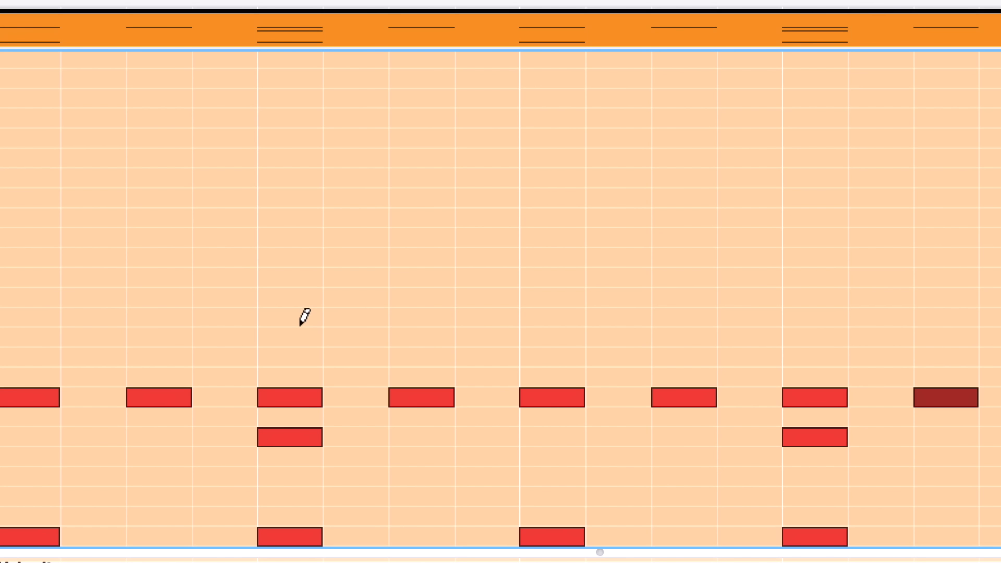
pyautogui.click(301, 323)
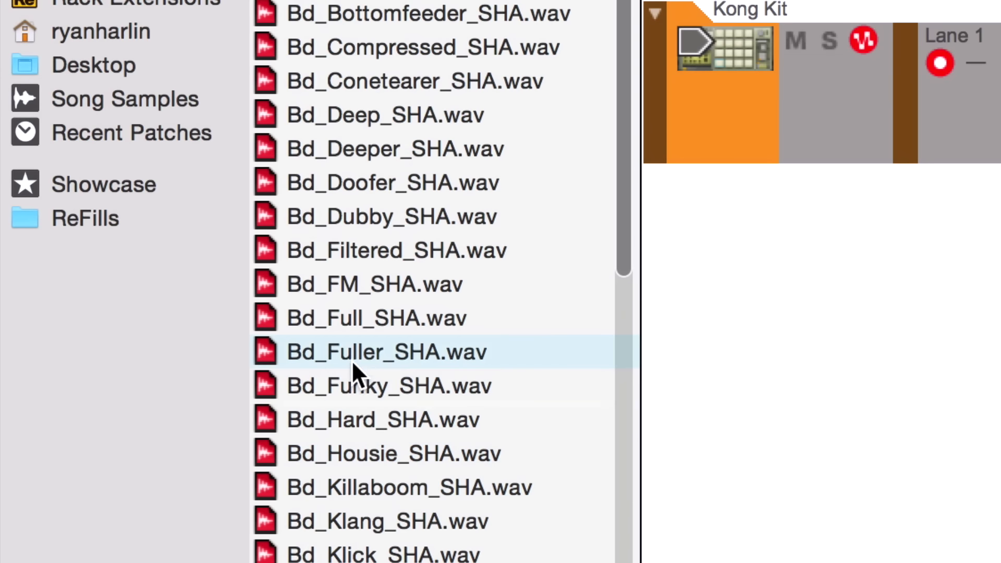
# - Add Bd_Fuller_SHA.wav to the sequencer as an audio clip and place a copy of the green clip further along its lane
pyautogui.moveTo(352, 360); pyautogui.dragTo(881, 365)
pyautogui.moveTo(290, 430); pyautogui.dragTo(625, 368)
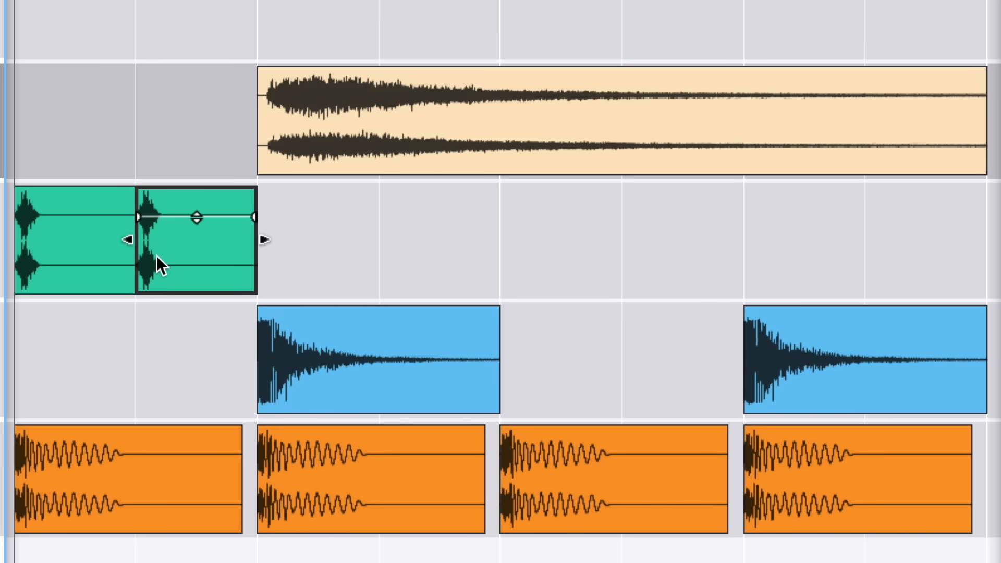
pyautogui.moveTo(157, 255); pyautogui.dragTo(383, 256)
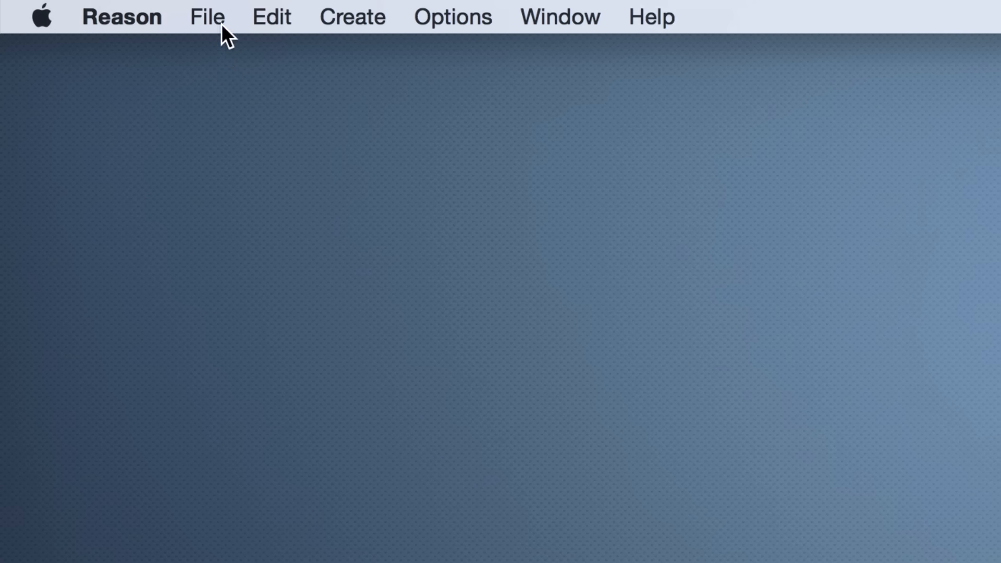
# - Create a new song and save it as "Party Like It's Amazing"
pyautogui.click(221, 24)
pyautogui.click(233, 51)
pyautogui.write('Party')
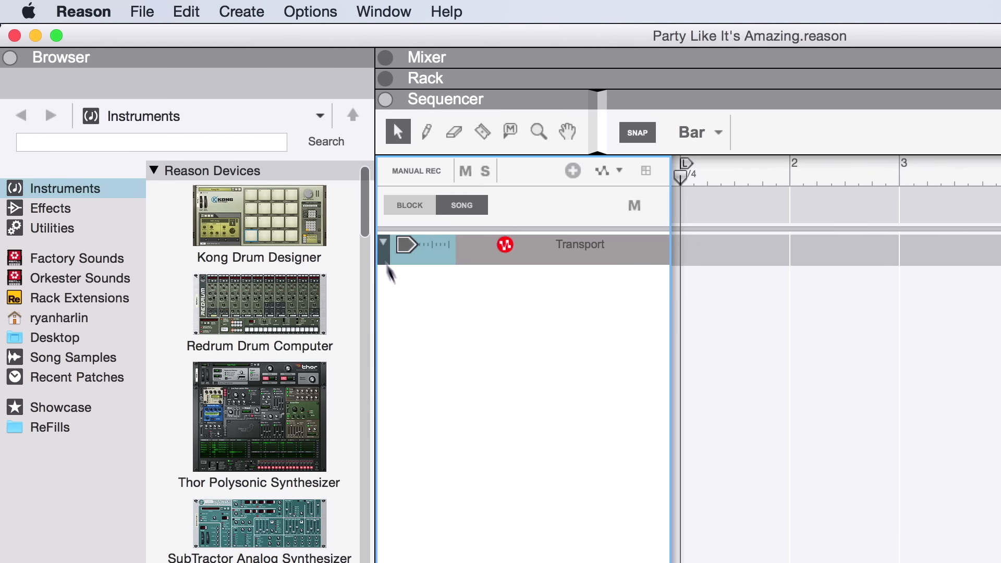
# - Switch the sequencer to Block View and rename Block 1 as Drums
pyautogui.click(313, 12)
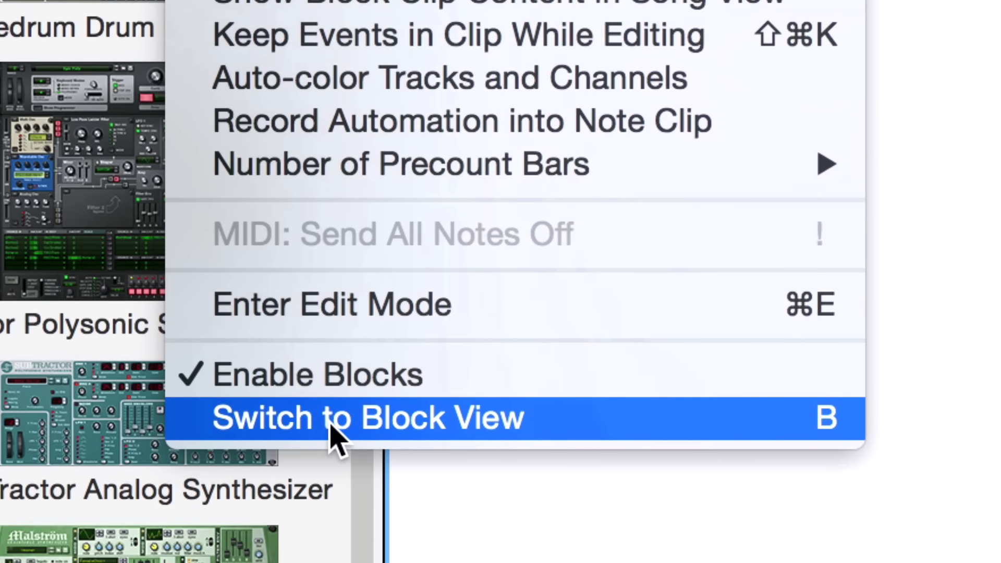
pyautogui.click(334, 435)
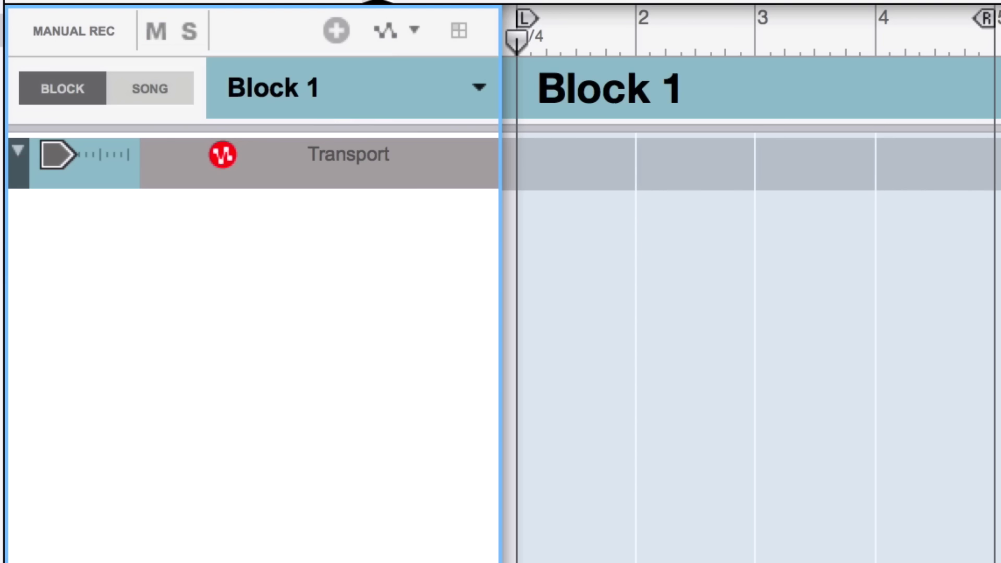
pyautogui.doubleClick(580, 99)
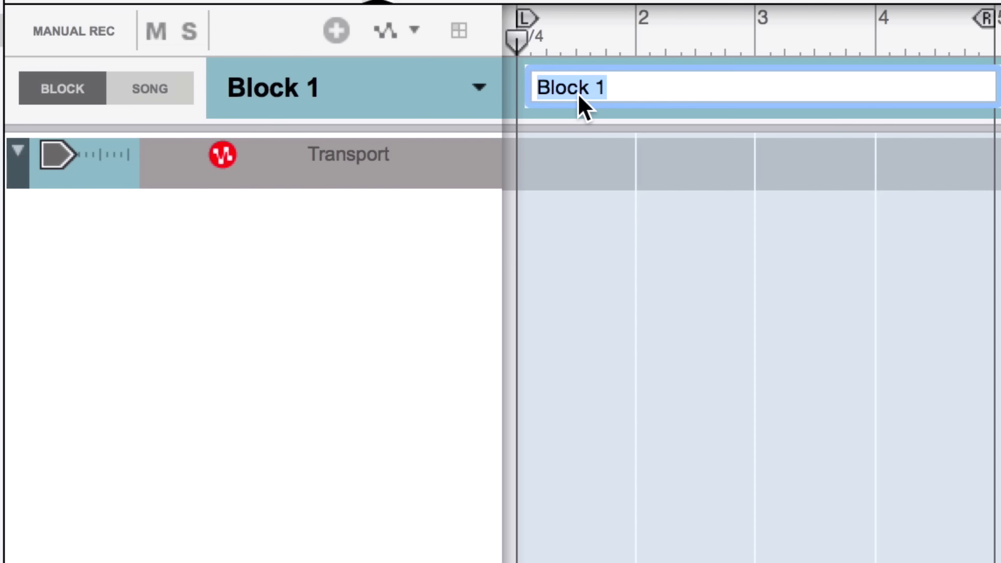
pyautogui.write('Drums')
pyautogui.press('Return')
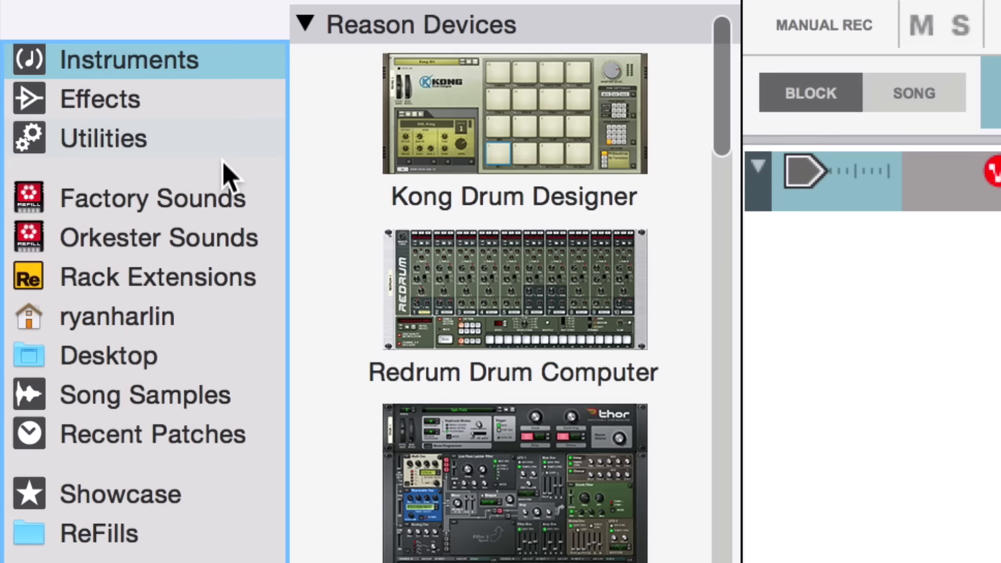
# - Open the 1. Bass Drums folder inside Kong Sounds & Samples of the Kong Patches in Factory Sounds
pyautogui.click(223, 206)
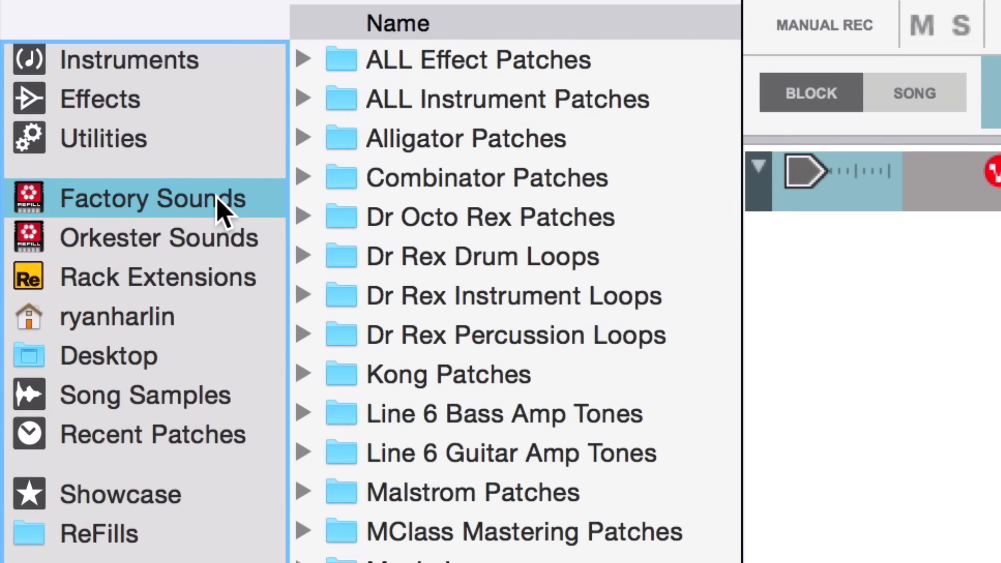
pyautogui.doubleClick(511, 375)
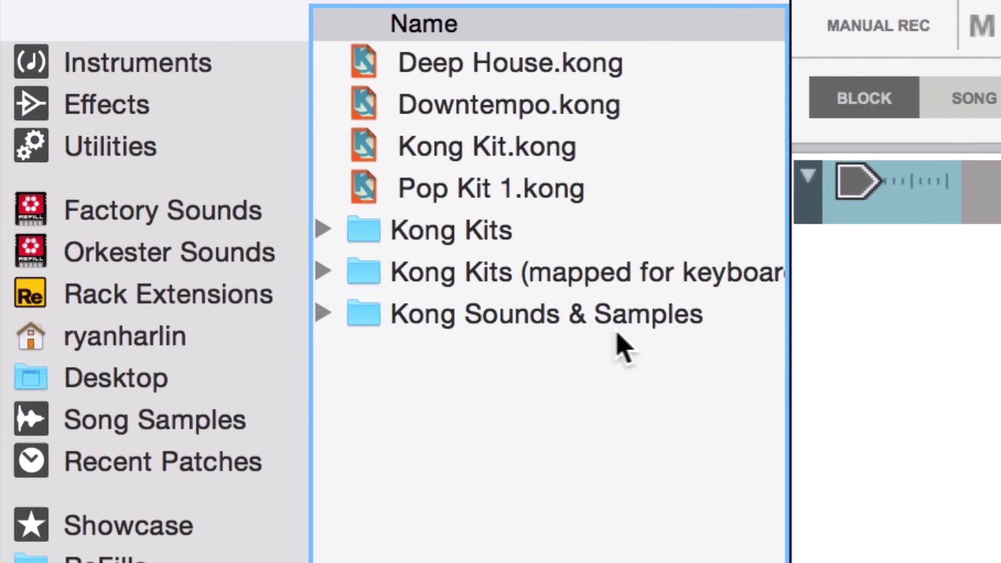
pyautogui.doubleClick(618, 331)
pyautogui.click(556, 55)
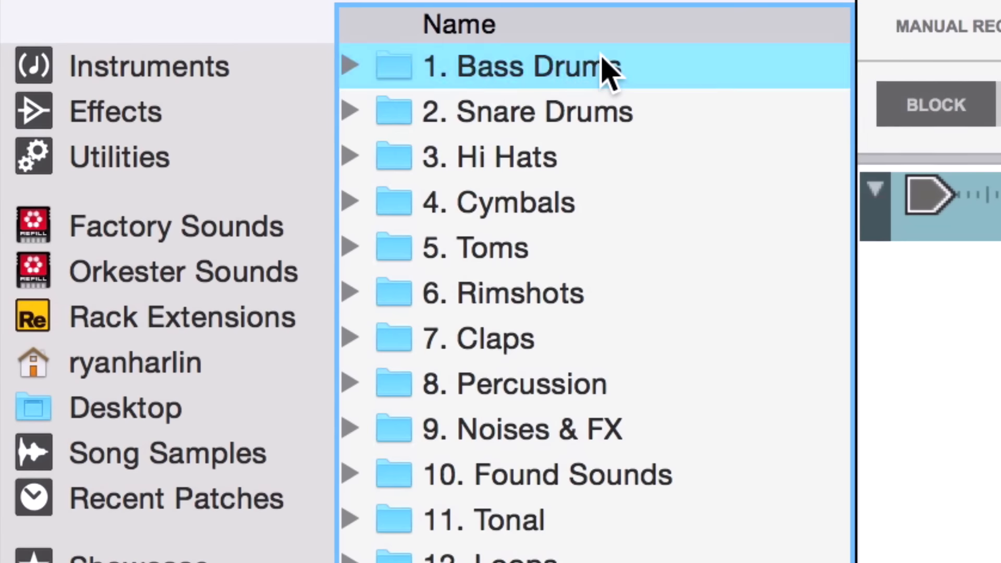
pyautogui.doubleClick(609, 70)
# - Search the bass drum samples for "_SHA"
pyautogui.click(671, 319)
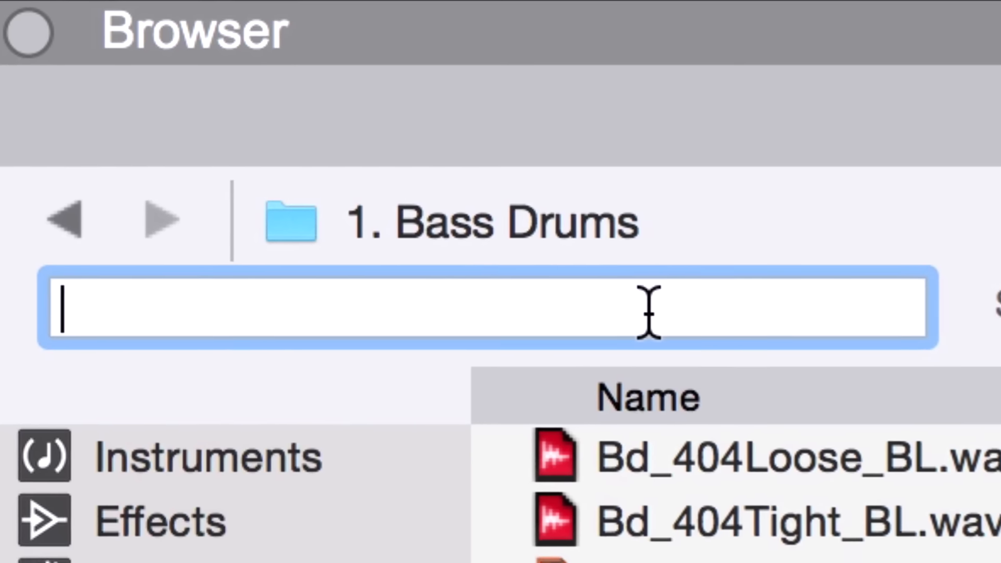
pyautogui.write('_SHA')
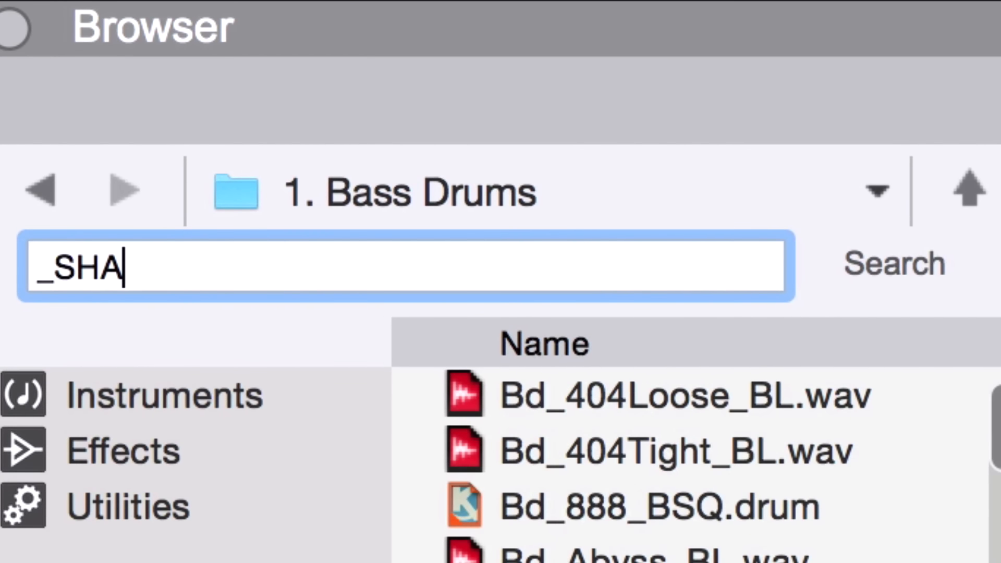
pyautogui.click(895, 268)
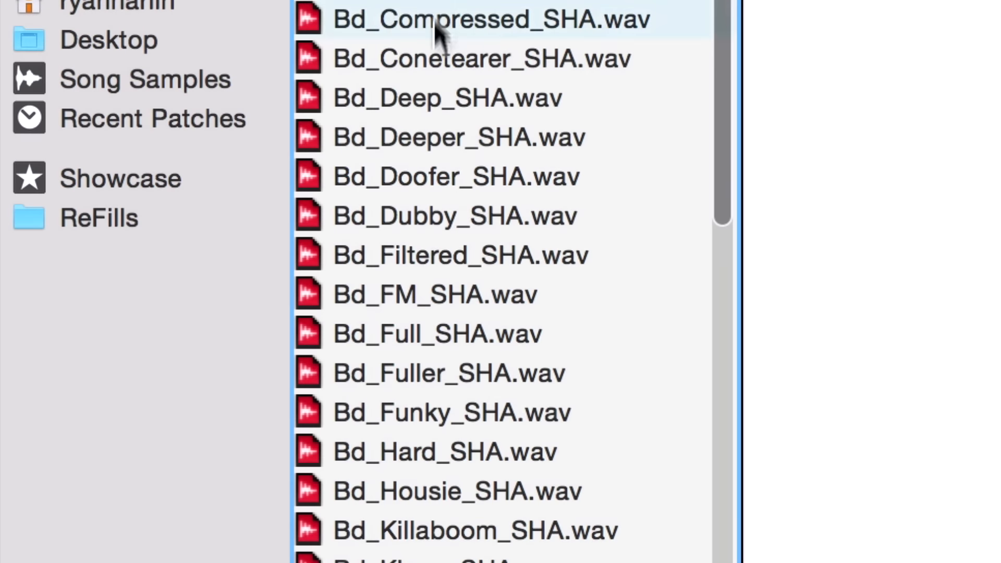
# - Place Bd_Doofer_SHA.wav at the start of the Drums block and transpose the clip down
pyautogui.moveTo(439, 177); pyautogui.dragTo(946, 195)
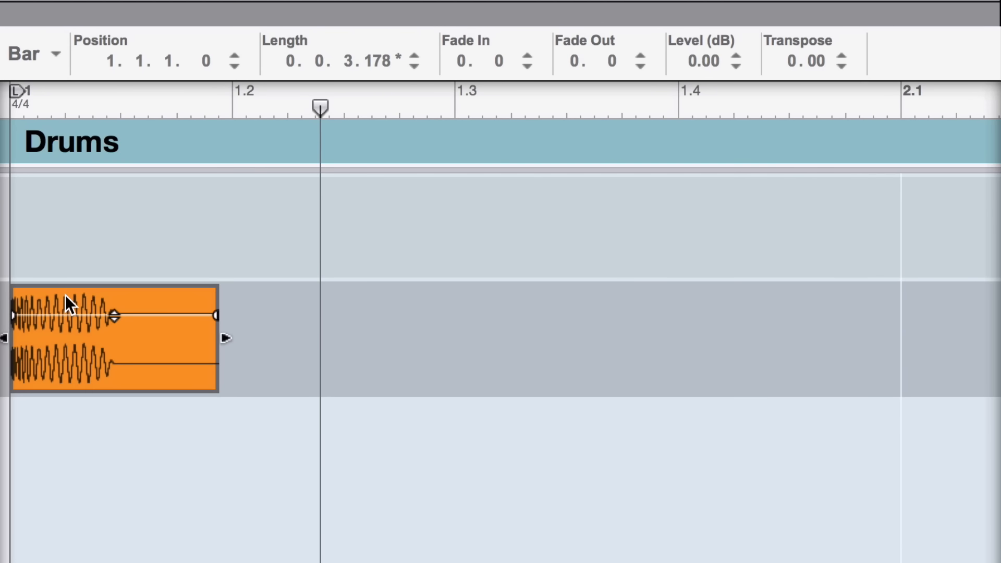
pyautogui.click(840, 65)
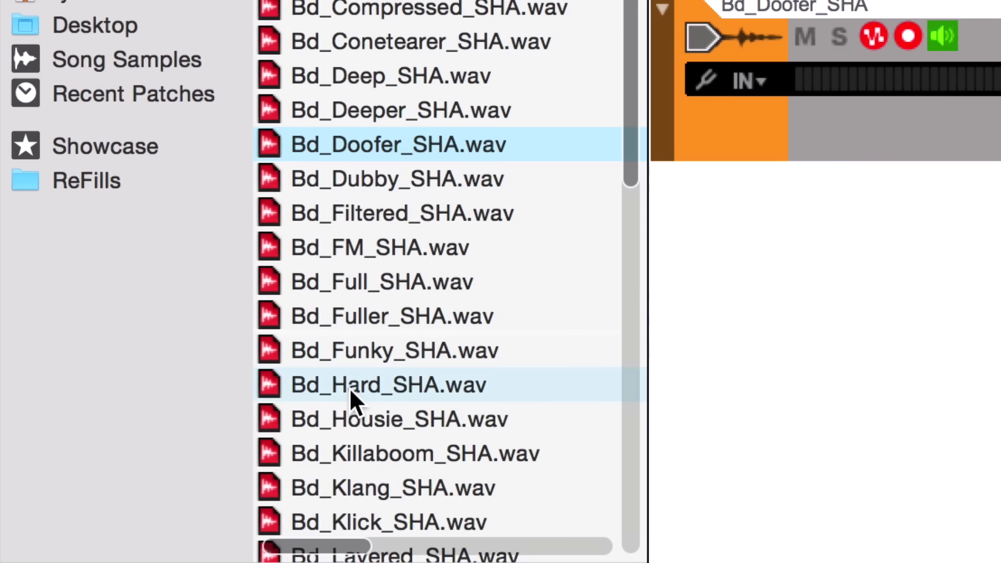
# - Add Bd_Hard_SHA.wav on a new track at the start of the block and lower the master fader
pyautogui.moveTo(351, 388); pyautogui.dragTo(1000, 228)
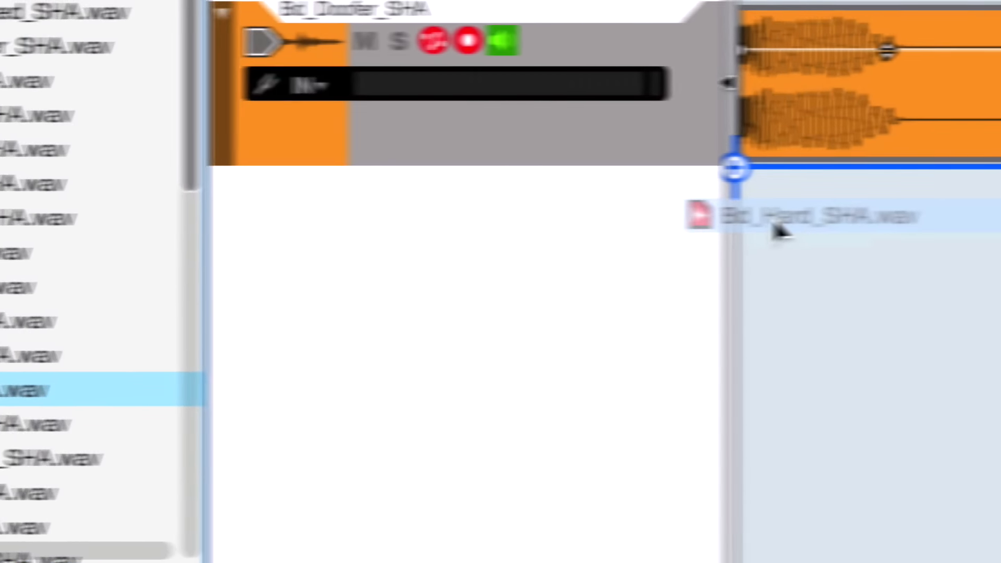
pyautogui.moveTo(776, 230); pyautogui.dragTo(778, 230)
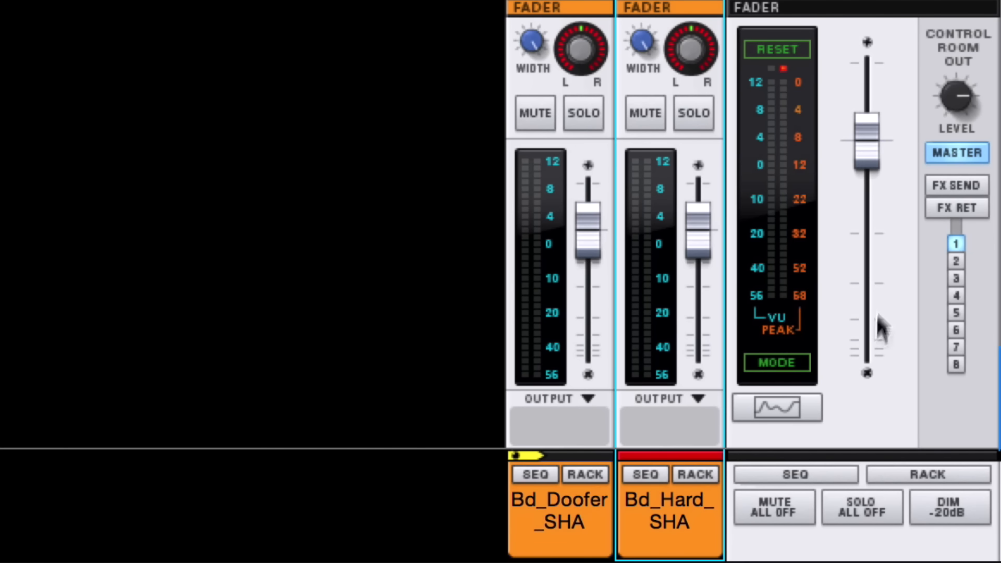
pyautogui.moveTo(870, 139); pyautogui.dragTo(870, 206)
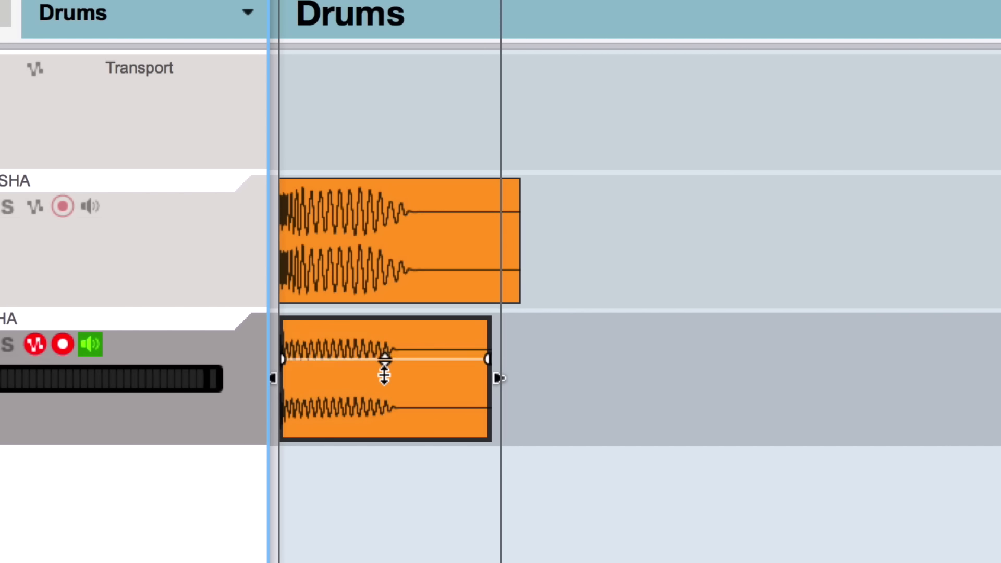
# - Shorten the Bd_Doofer_SHA clip by trimming its end
pyautogui.click(469, 266)
pyautogui.moveTo(416, 240); pyautogui.dragTo(405, 240)
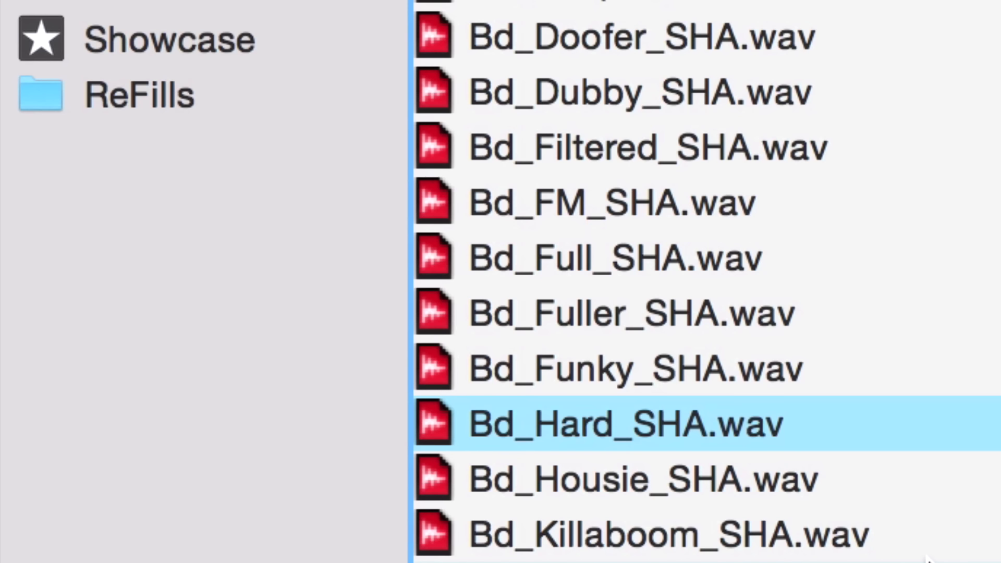
# - Place Bd_Full_SHA.wav on a new track at the start of the block and solo the Bd_Doofer_SHA track
pyautogui.moveTo(836, 268); pyautogui.dragTo(1000, 135)
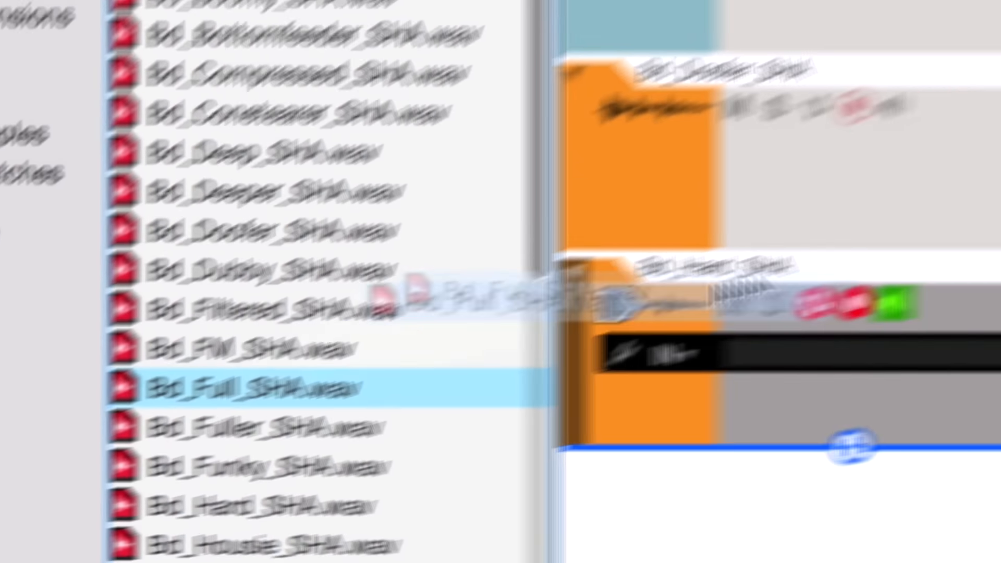
pyautogui.moveTo(615, 300); pyautogui.dragTo(847, 202)
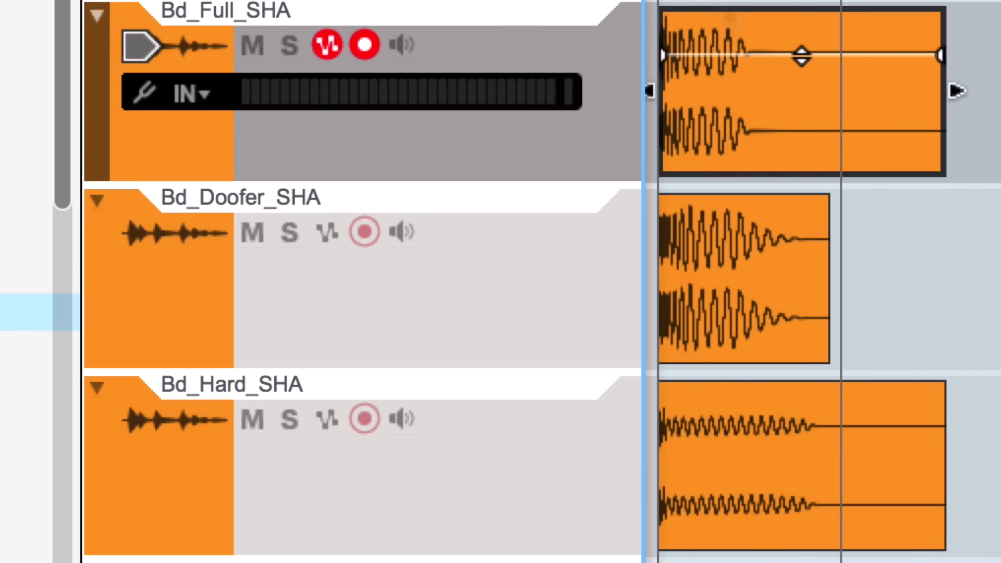
pyautogui.click(291, 243)
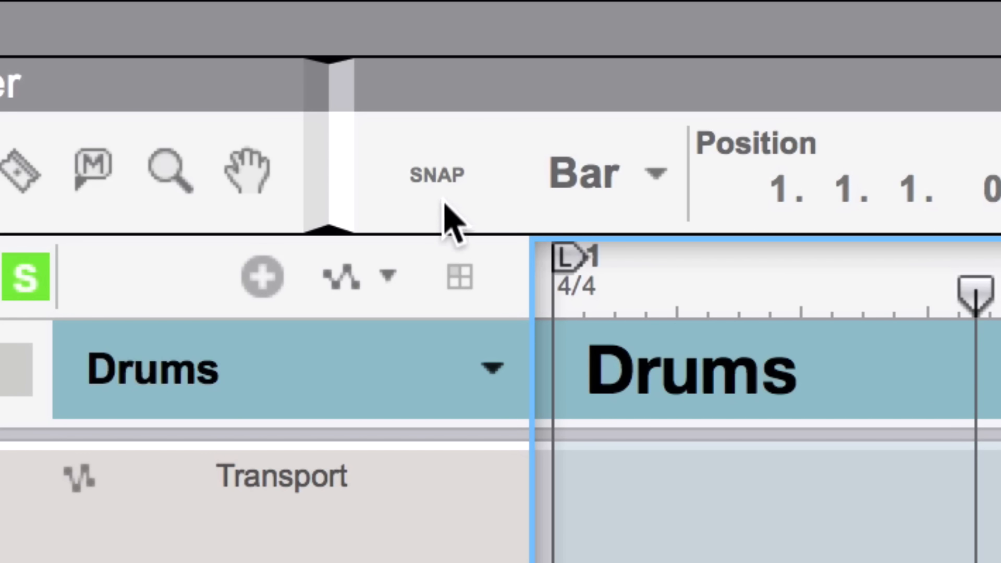
# - Set the snap value to 1/4 and copy the three stacked bass drum clips onto the following beats of the bar
pyautogui.click(643, 213)
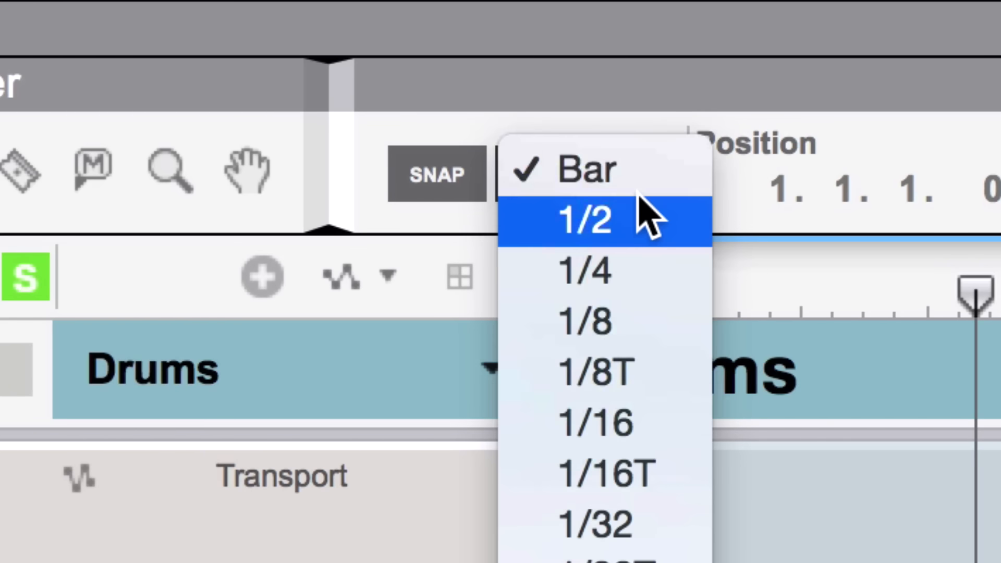
pyautogui.click(686, 274)
pyautogui.moveTo(257, 561); pyautogui.dragTo(43, 206)
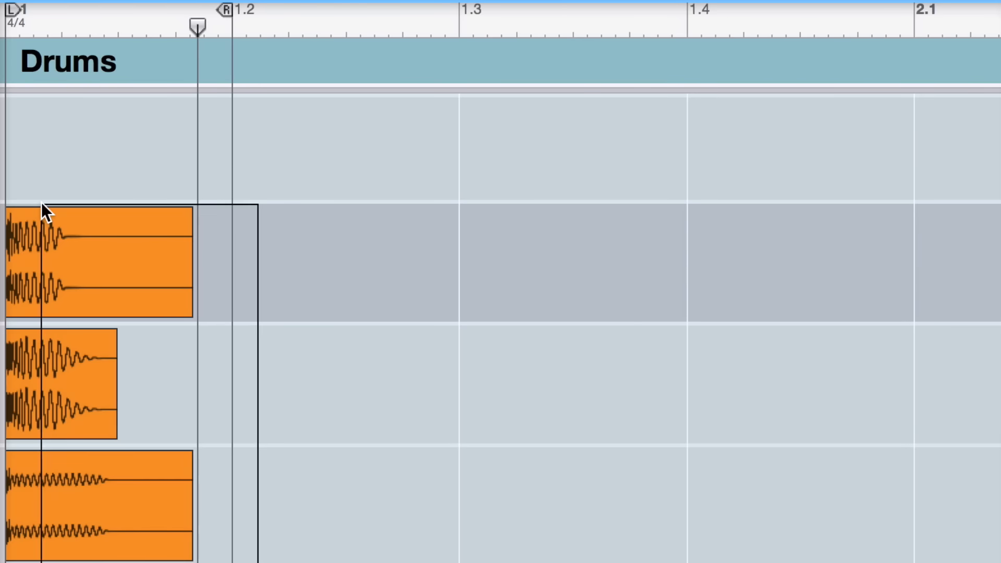
pyautogui.moveTo(64, 292); pyautogui.dragTo(677, 298)
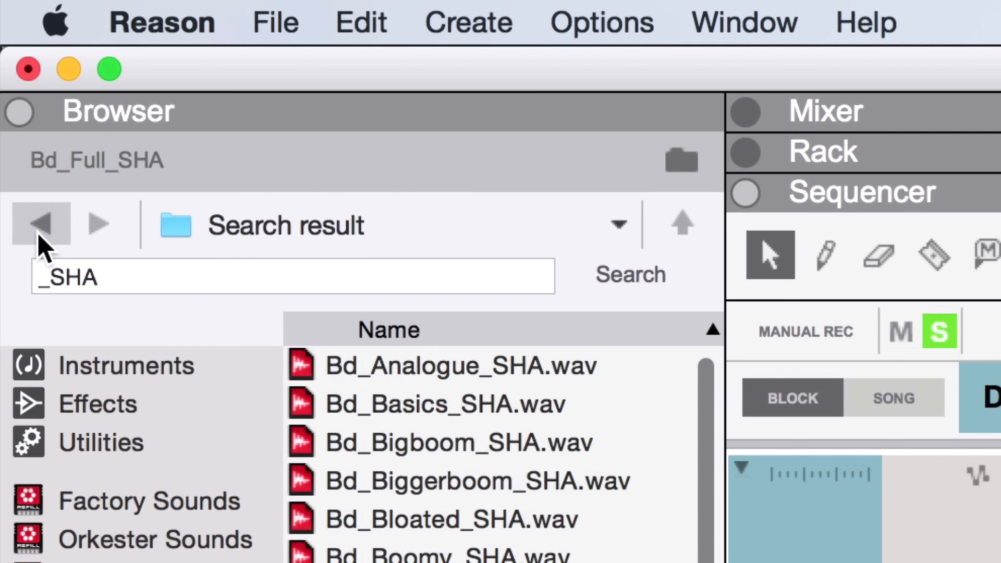
# - Open the 2. Snare Drums folder and place Sd_Bigclap_TSB.aiff on a new track at beat 1.2
pyautogui.click(41, 237)
pyautogui.click(41, 237)
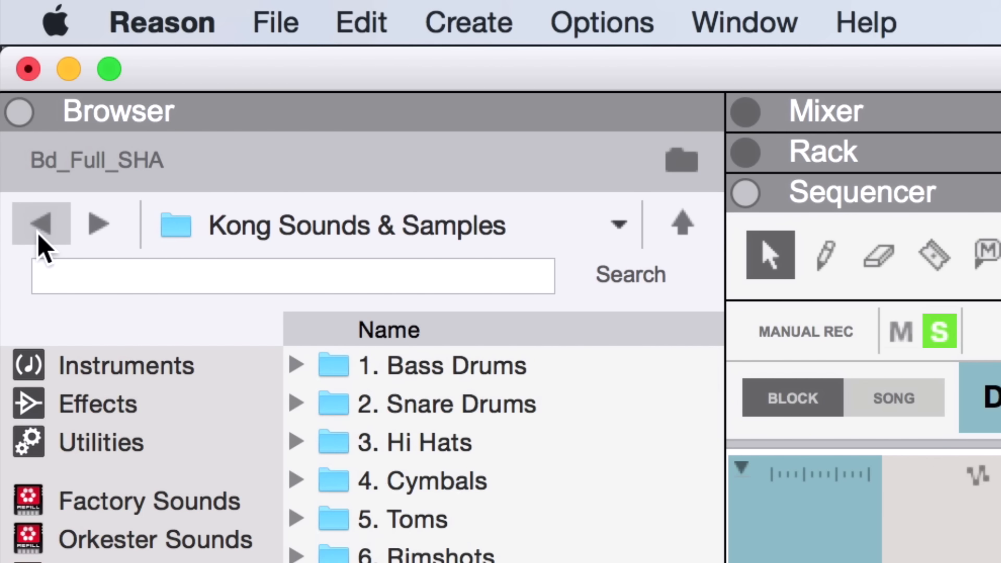
pyautogui.doubleClick(573, 412)
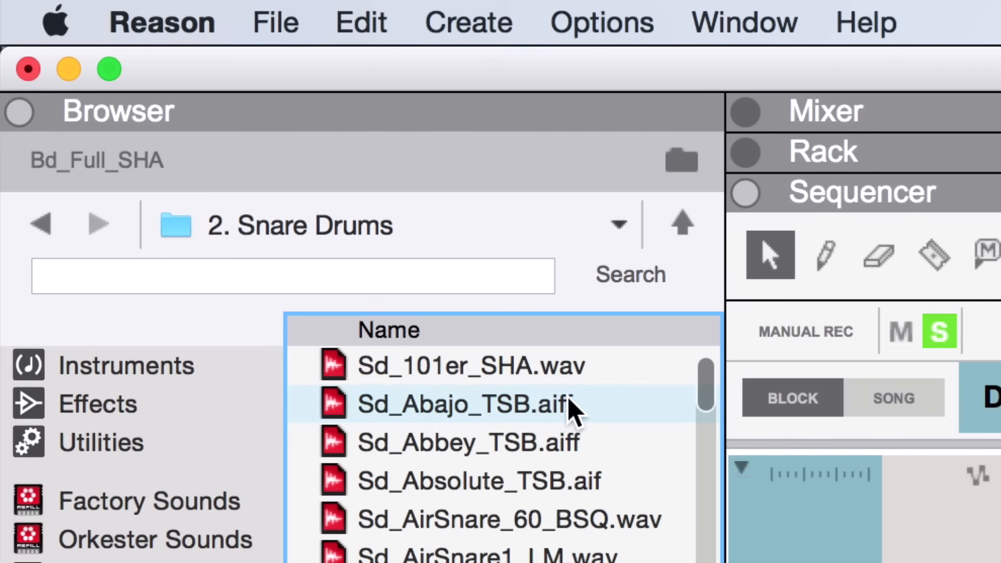
pyautogui.scroll(-5, 501, 282)
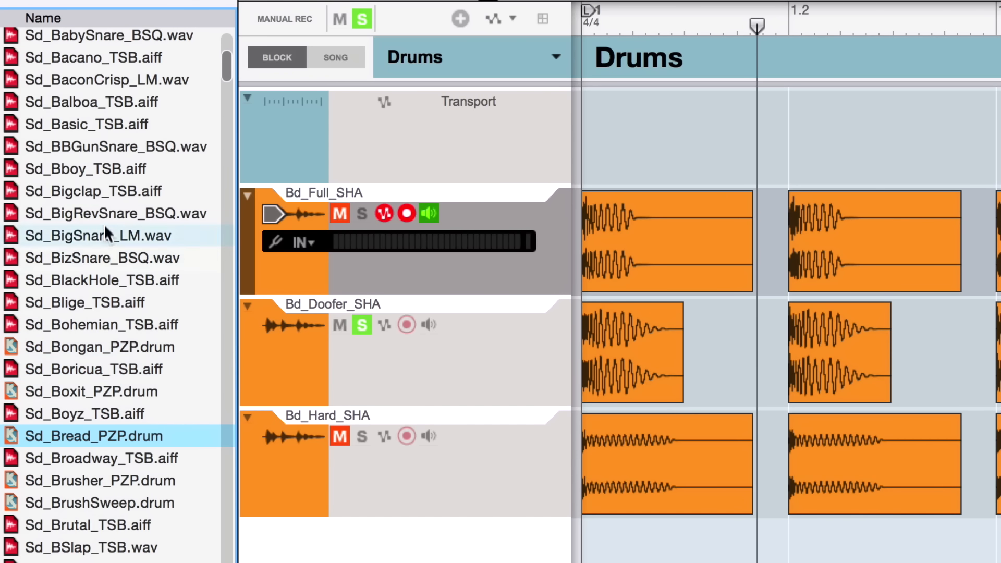
pyautogui.moveTo(92, 192); pyautogui.dragTo(767, 184)
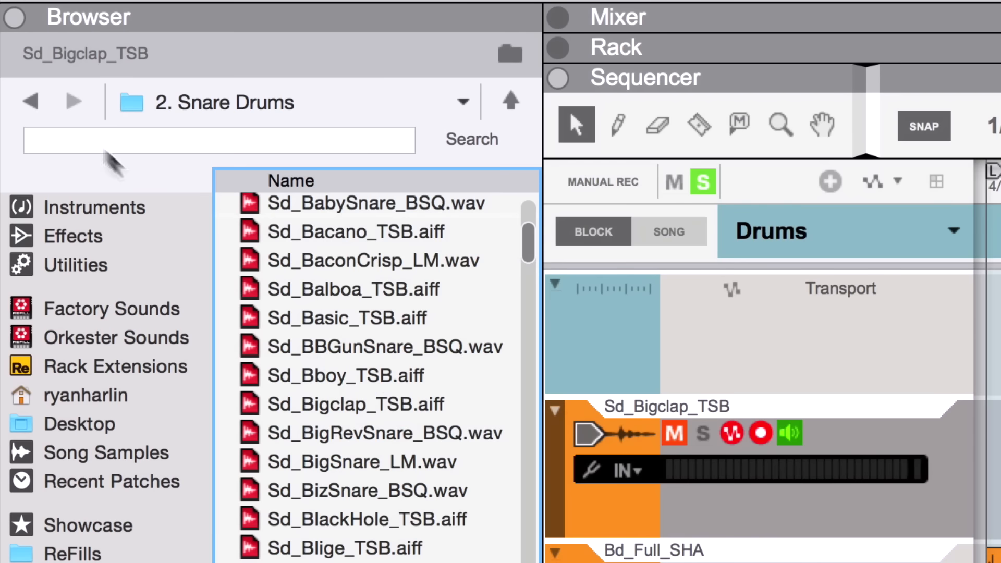
# - Open the claps sample folder and place Clp_99Clap_BSQ.wav on a new track at beat 1.2
pyautogui.click(30, 101)
pyautogui.doubleClick(364, 381)
pyautogui.moveTo(292, 213); pyautogui.dragTo(1000, 404)
pyautogui.moveTo(417, 211); pyautogui.dragTo(420, 213)
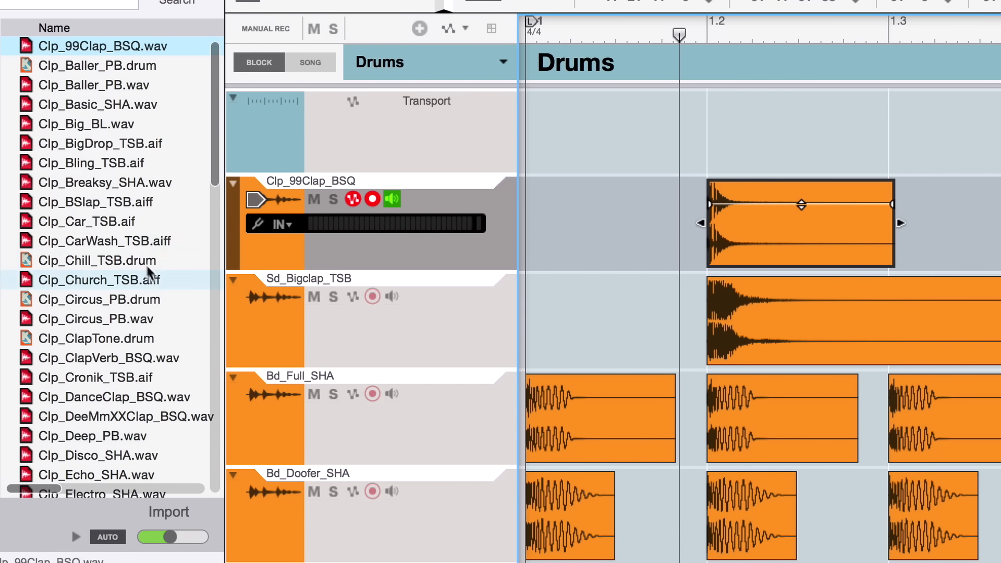
# - Place Clp_Bling_TSB.aif at beat 1.2 on the Sd_Bigclap_TSB track and shift the clip slightly ahead of the beat
pyautogui.click(121, 163)
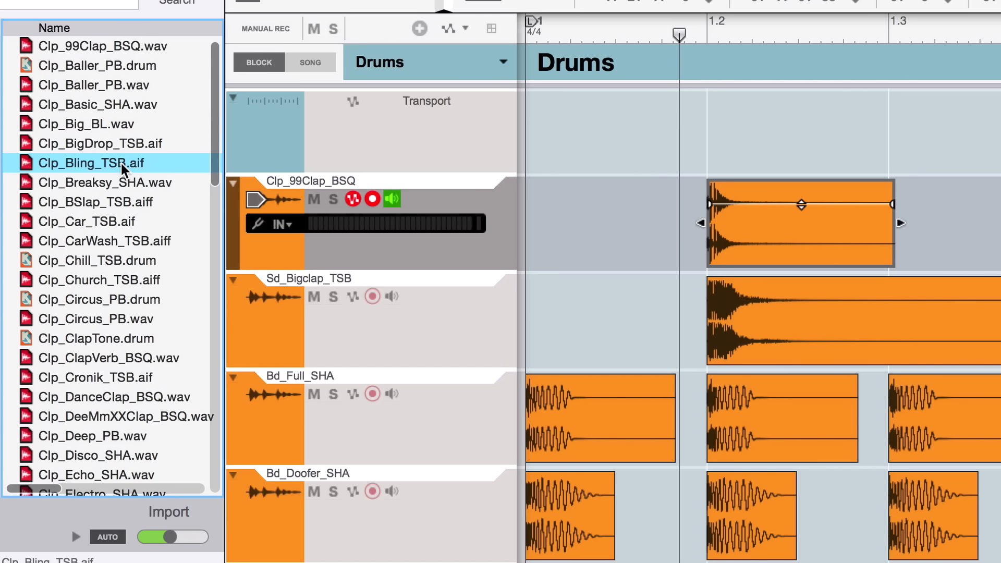
pyautogui.moveTo(121, 161); pyautogui.dragTo(725, 314)
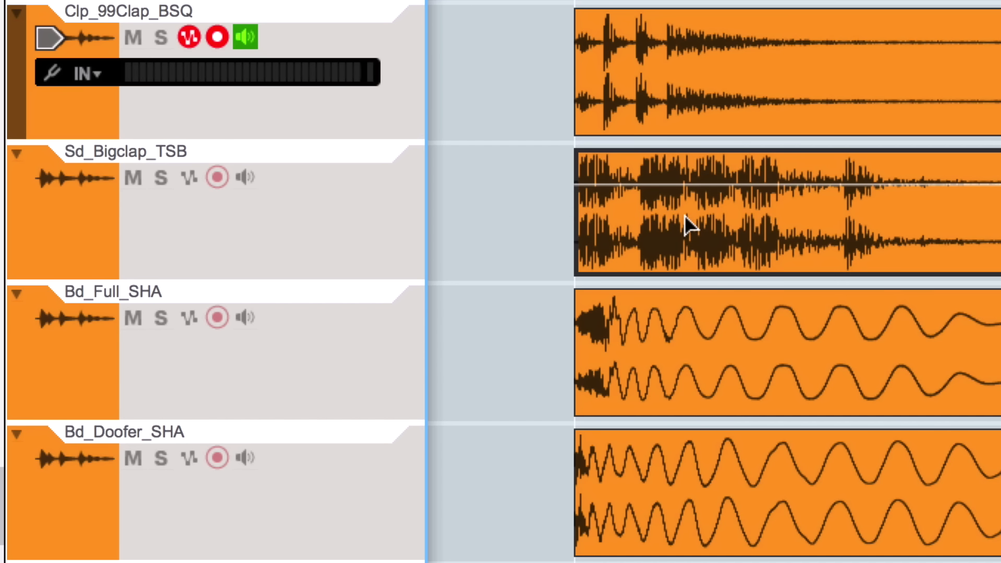
pyautogui.moveTo(684, 215); pyautogui.dragTo(652, 223)
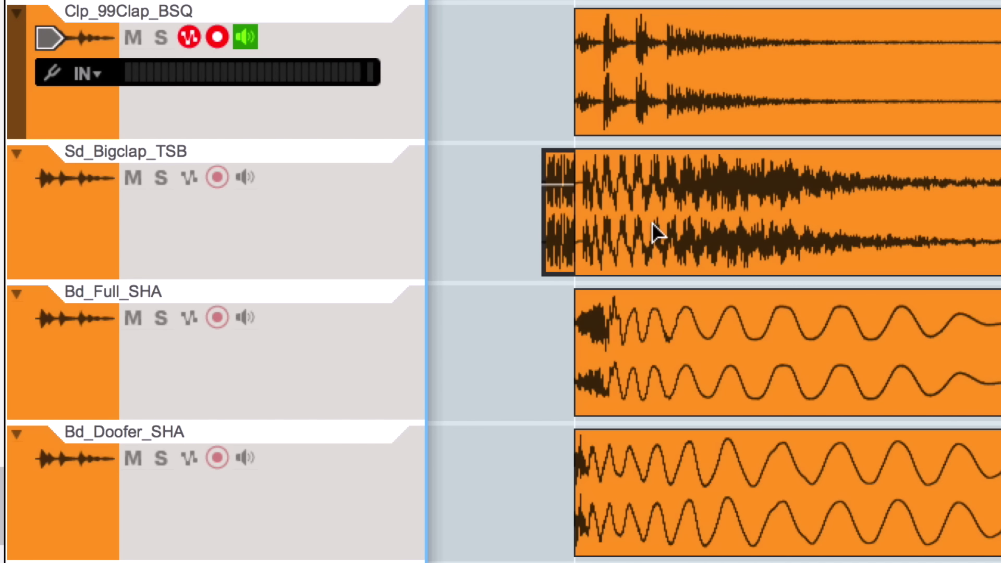
# - Copy the Clp_99Clap_BSQ and Sd_Bigclap_TSB clips together from beat 1.2 to beat 1.4 and play the block
pyautogui.moveTo(382, 121); pyautogui.dragTo(565, 290)
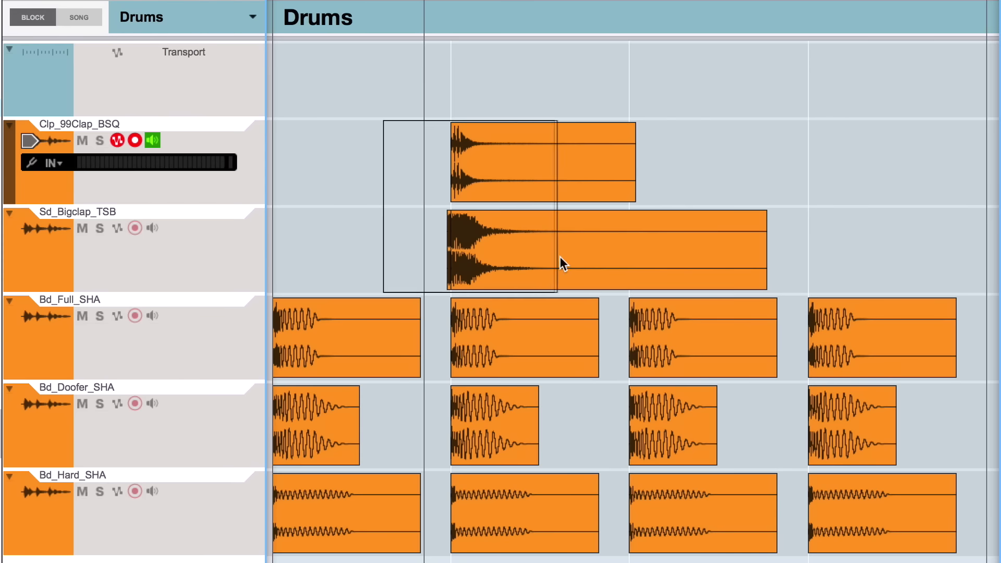
pyautogui.moveTo(496, 258); pyautogui.dragTo(850, 265)
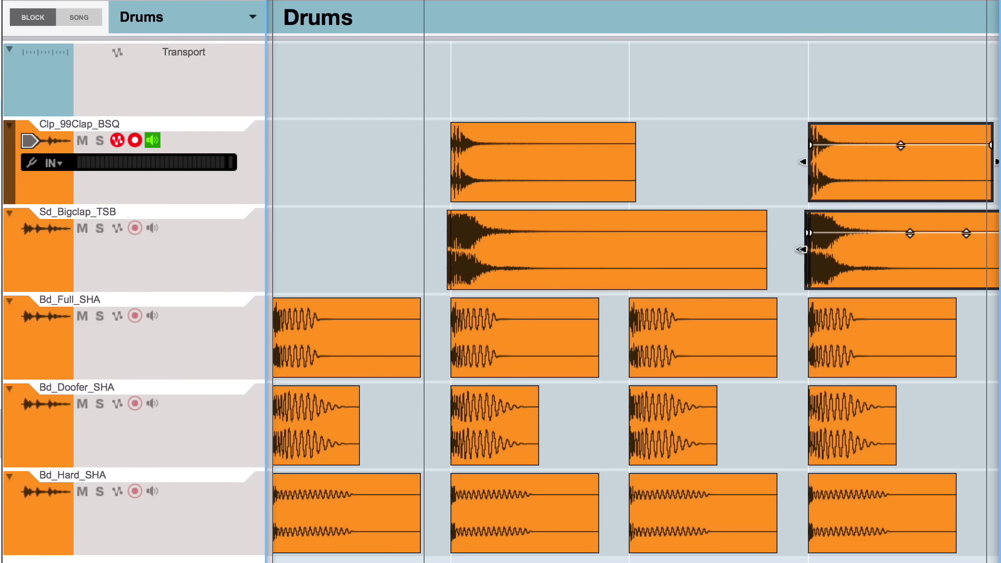
pyautogui.press('space')
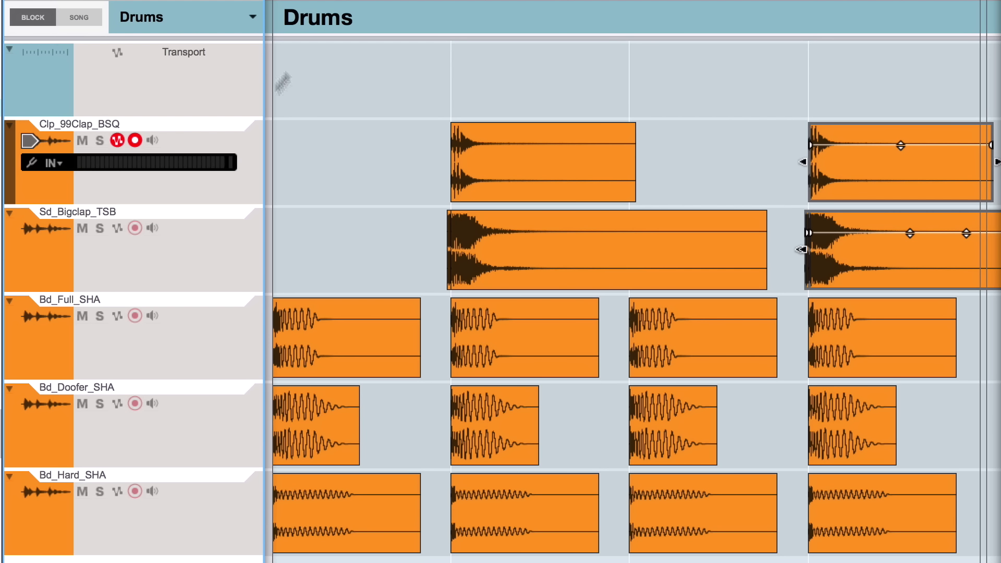
# - Set the track color of the Clp_99Clap_BSQ and Sd_Bigclap_TSB tracks to Sky Blue
pyautogui.click(199, 184)
pyautogui.keyDown('shift'); pyautogui.click(164, 276); pyautogui.keyUp('shift')
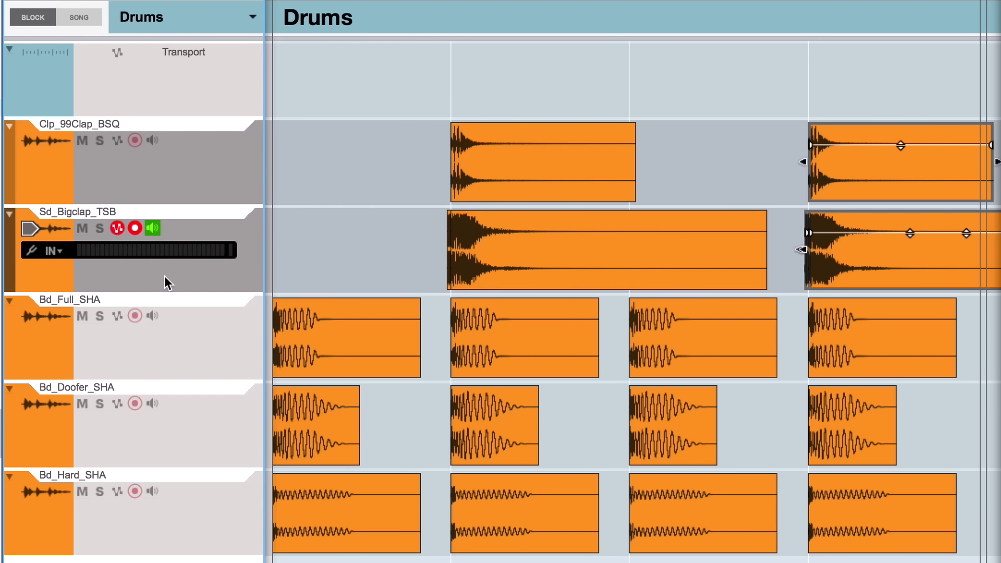
pyautogui.rightClick(164, 276)
pyautogui.moveTo(207, 455)
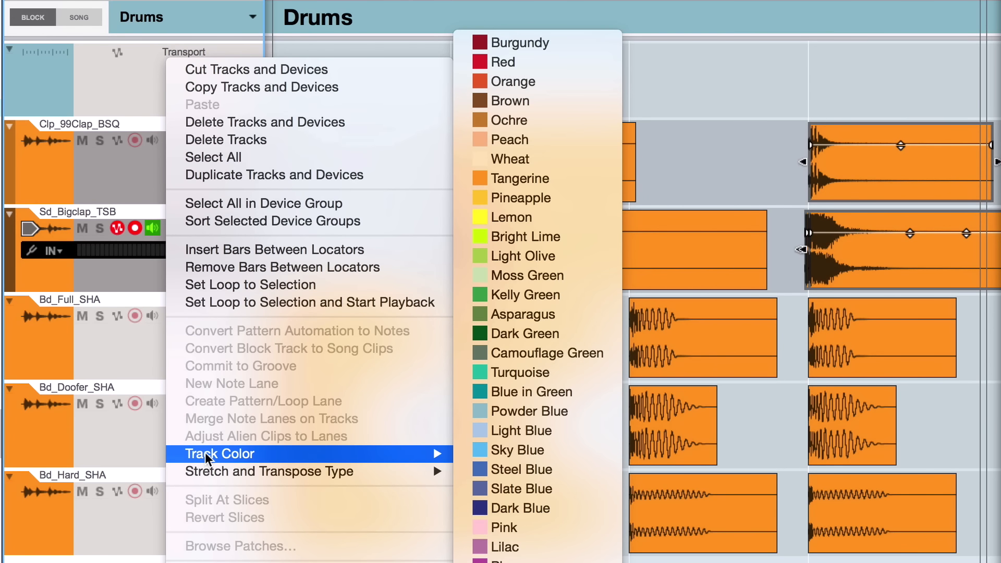
pyautogui.click(514, 451)
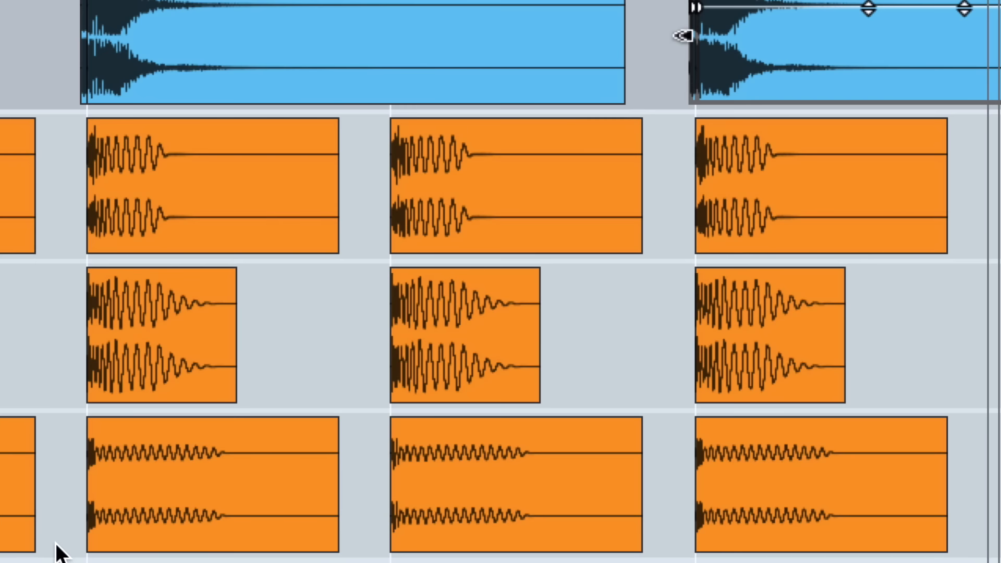
# - Lower the level of all three bass drum clips at beats 1.2 and 1.4 and play the block
pyautogui.moveTo(57, 550); pyautogui.dragTo(265, 235)
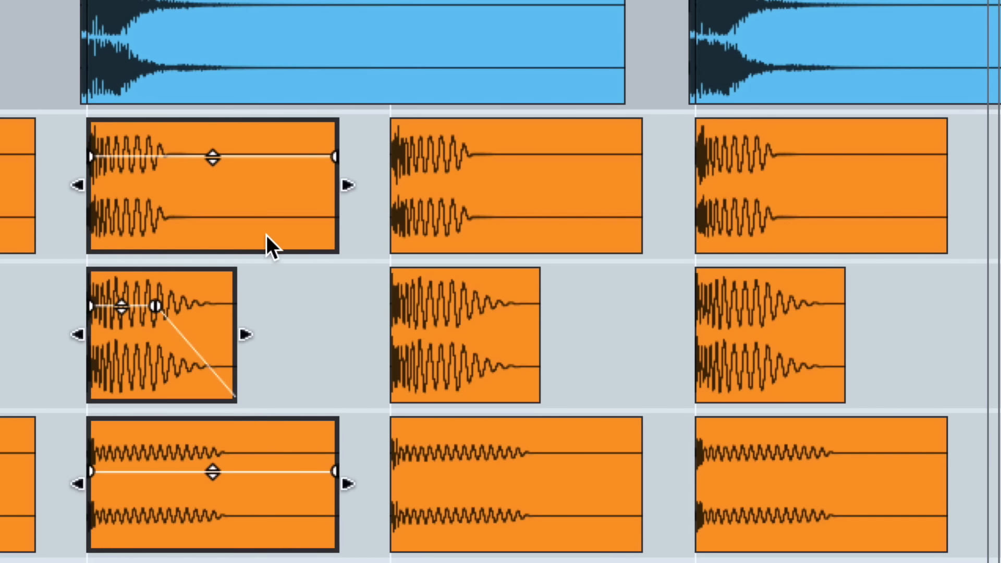
pyautogui.moveTo(670, 554); pyautogui.dragTo(881, 227)
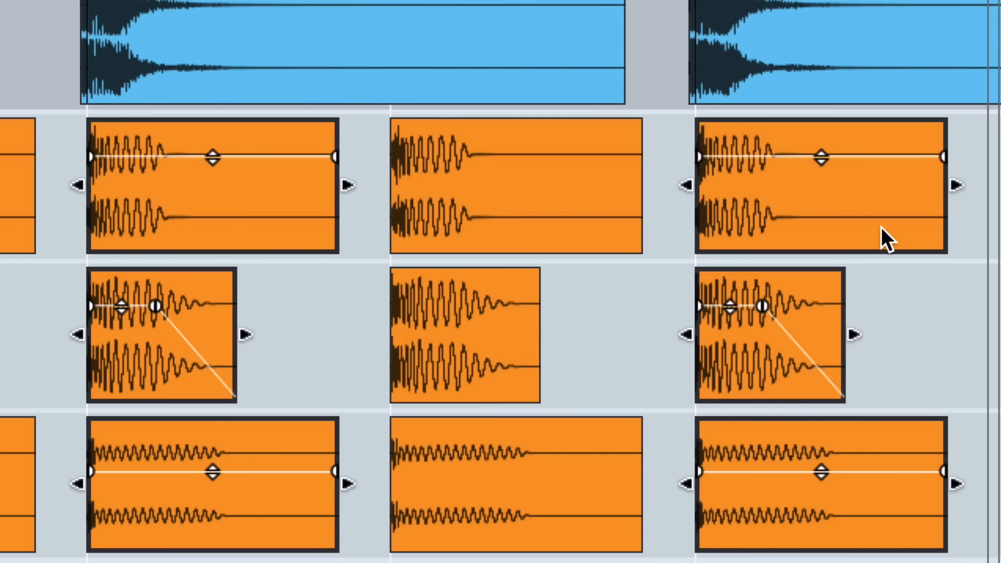
pyautogui.moveTo(208, 154); pyautogui.dragTo(209, 215)
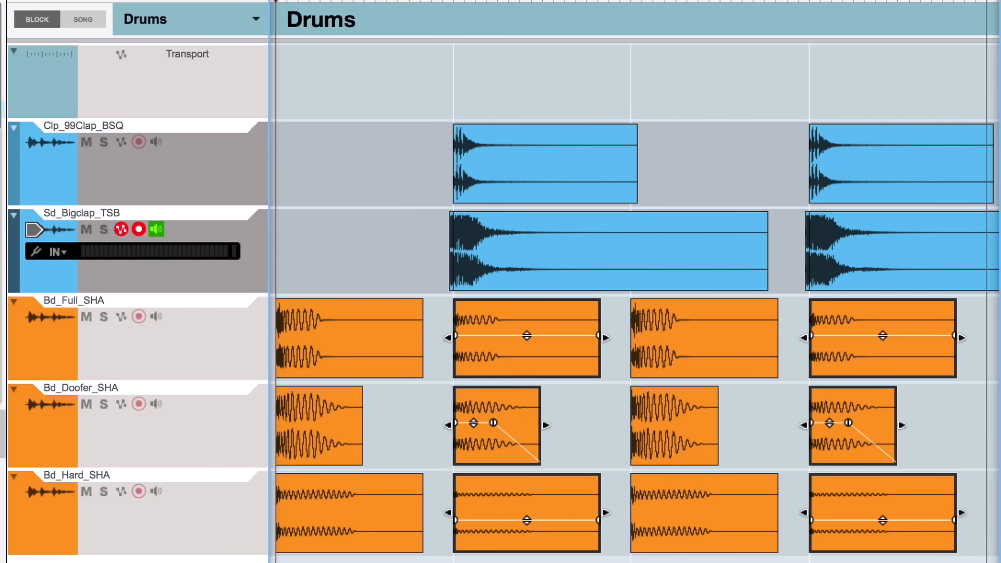
pyautogui.press('space')
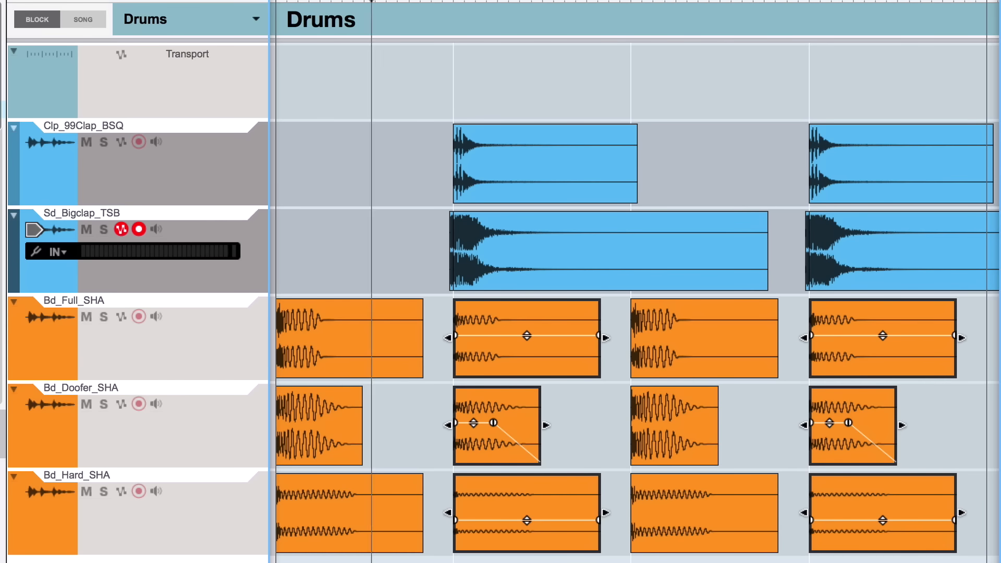
pyautogui.press('m')
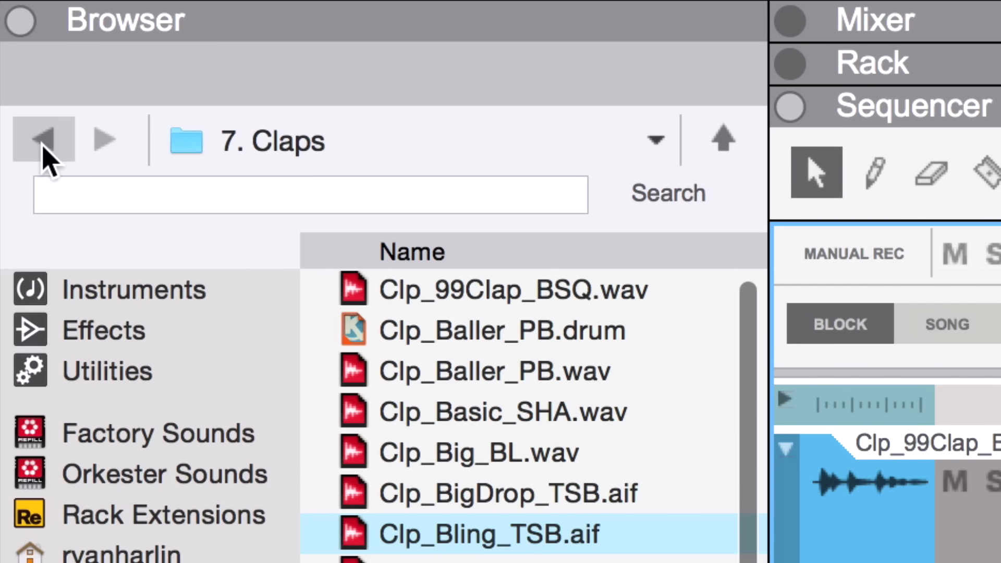
# - Open the 4. Cymbals folder and place Cym_Slim_BL.wav on a new track at the start of the bar
pyautogui.click(43, 149)
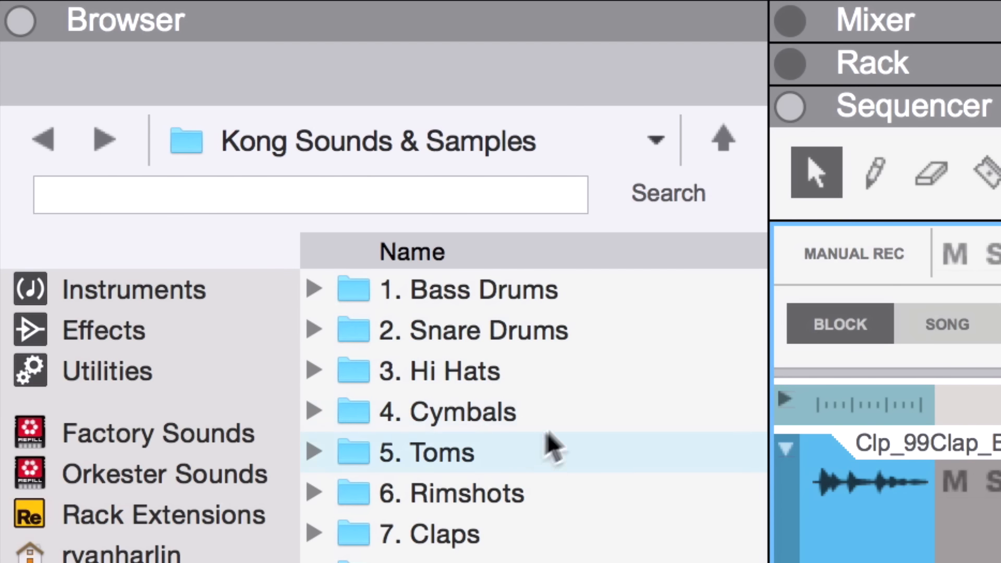
pyautogui.doubleClick(577, 420)
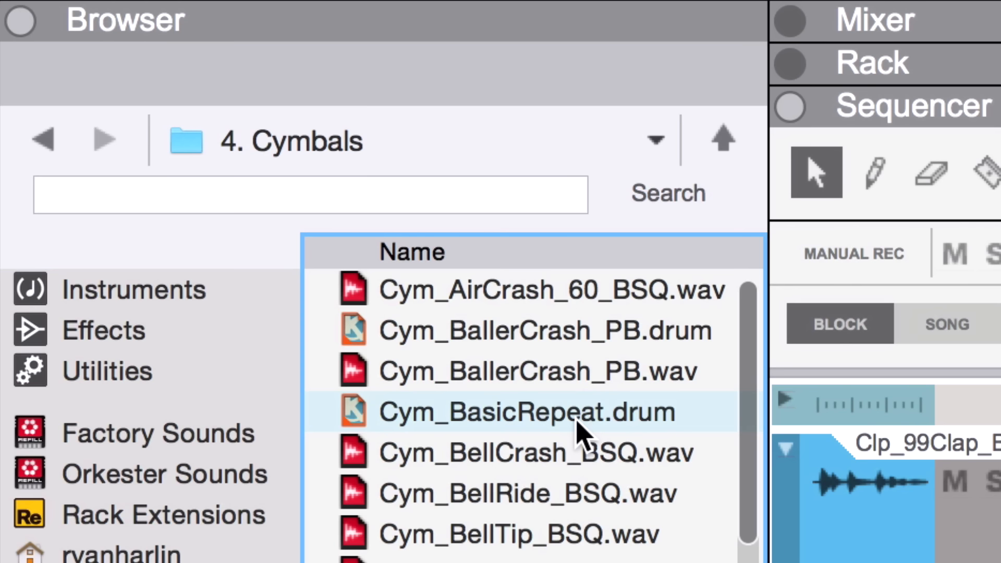
pyautogui.scroll(-15, 577, 420)
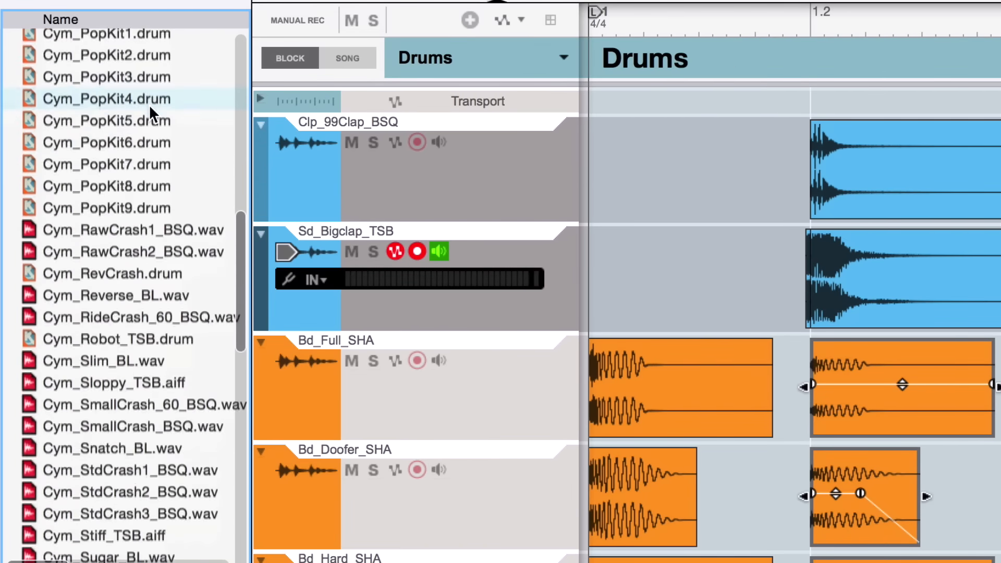
pyautogui.scroll(-6, 149, 104)
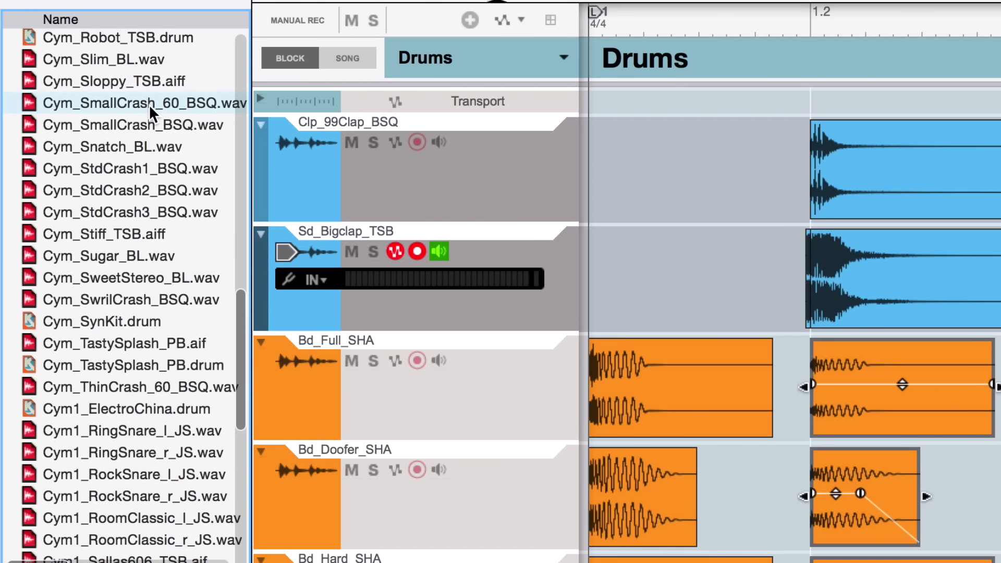
pyautogui.click(89, 58)
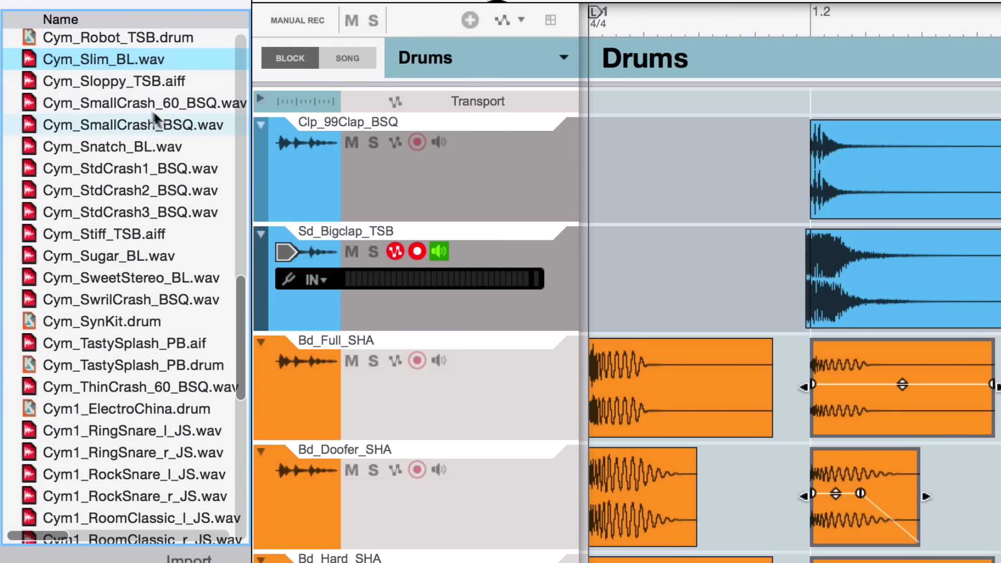
pyautogui.moveTo(93, 57); pyautogui.dragTo(583, 111)
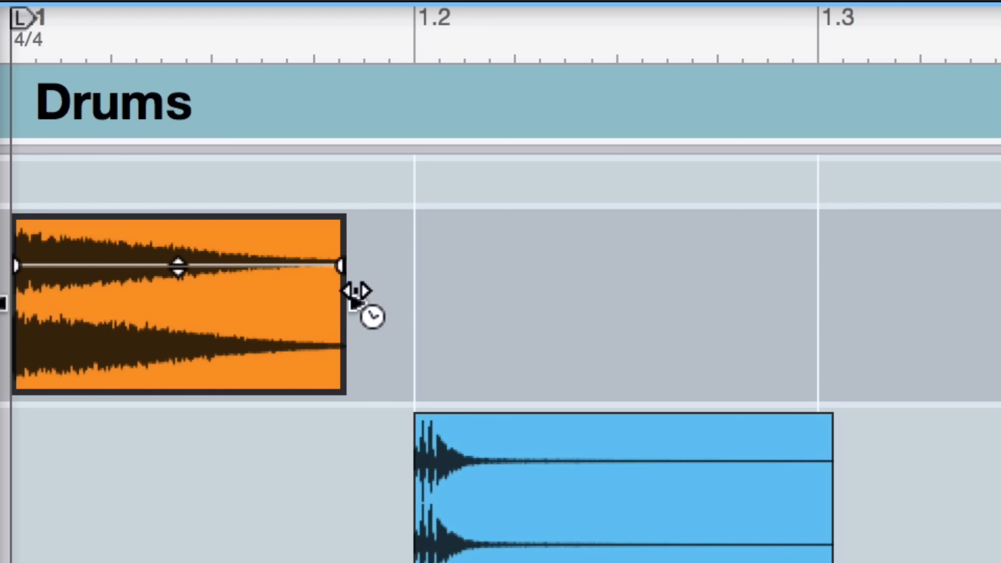
# - Stretch the Cym_Slim_BL clip so it ends at beat 1.2 and lower its clip level
pyautogui.moveTo(355, 291); pyautogui.dragTo(382, 294)
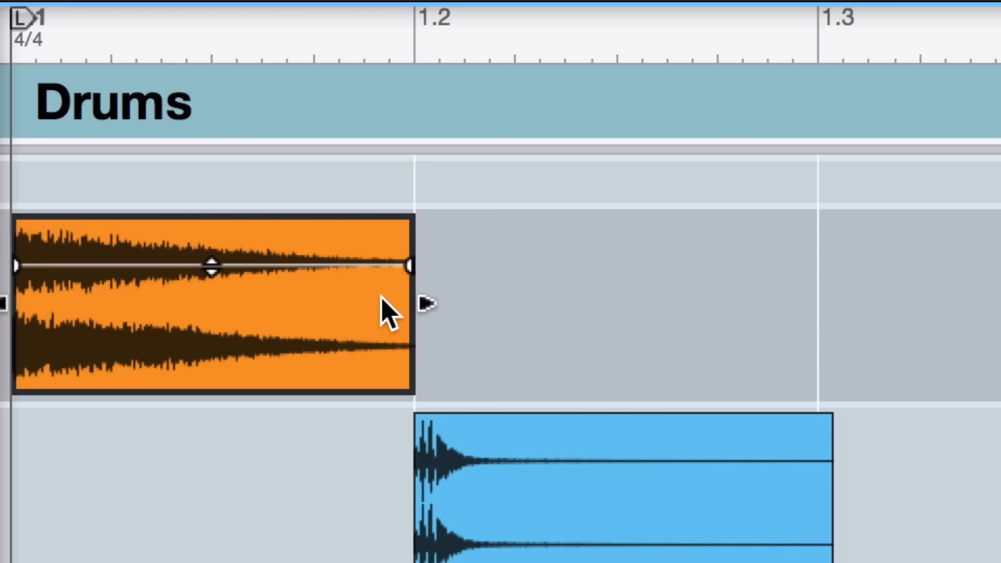
pyautogui.moveTo(212, 260); pyautogui.dragTo(209, 421)
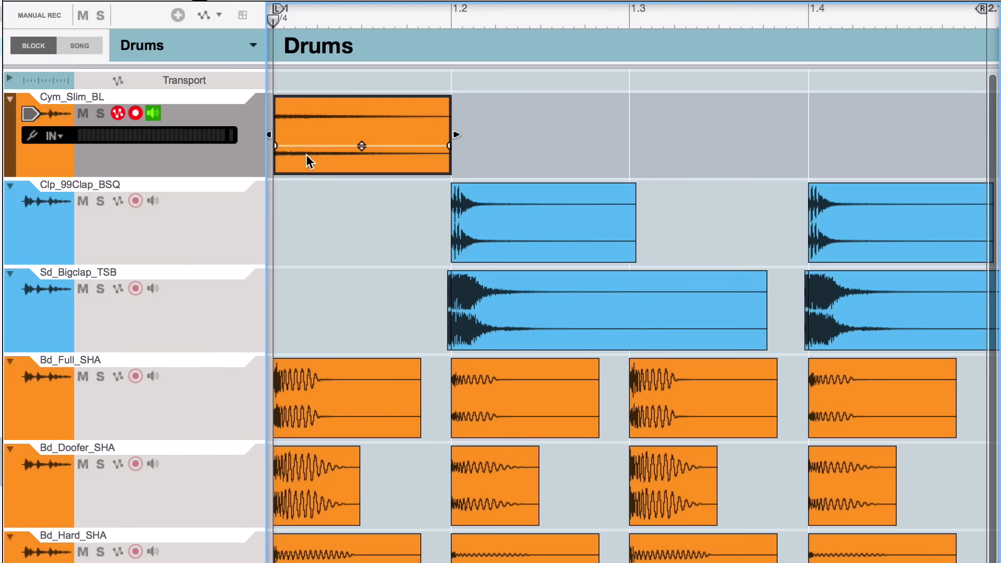
# - Duplicate the Cym_Slim_BL clip three times to fill the bar and play the block
pyautogui.hotkey('ctrl', 'd')
pyautogui.hotkey('ctrl', 'd')
pyautogui.hotkey('ctrl', 'd')
pyautogui.press('space')
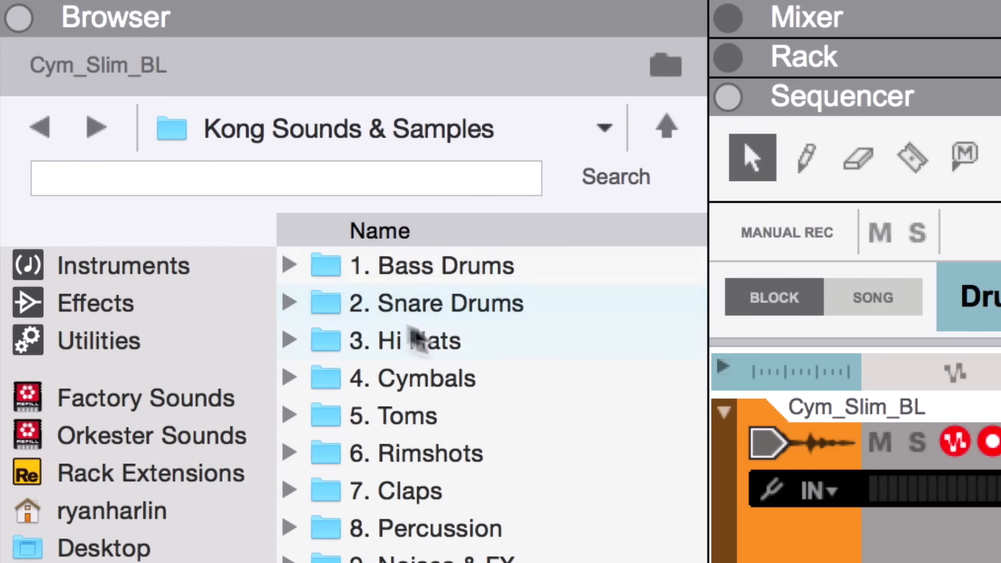
# - Set the snap value to 1/16 and place Hh_Chack_TSB.aiff from the 3. Hi Hats folder on a new track at position 1.1.3
pyautogui.doubleClick(528, 360)
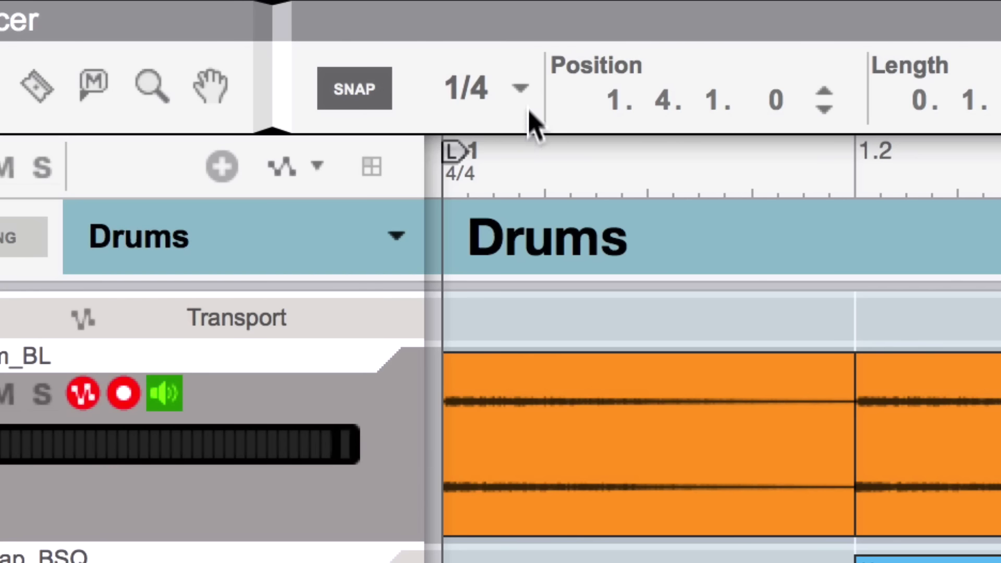
pyautogui.click(506, 72)
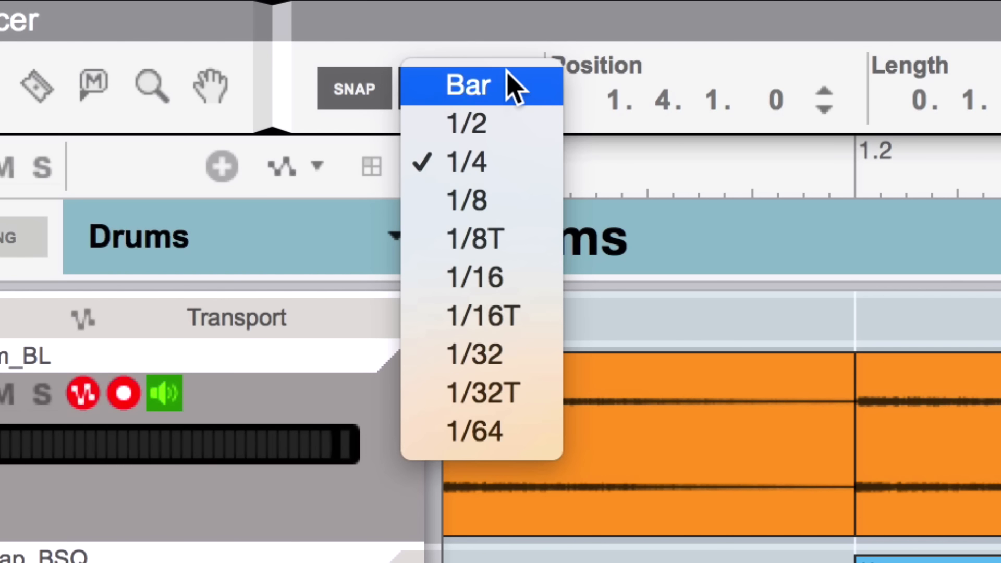
pyautogui.click(533, 288)
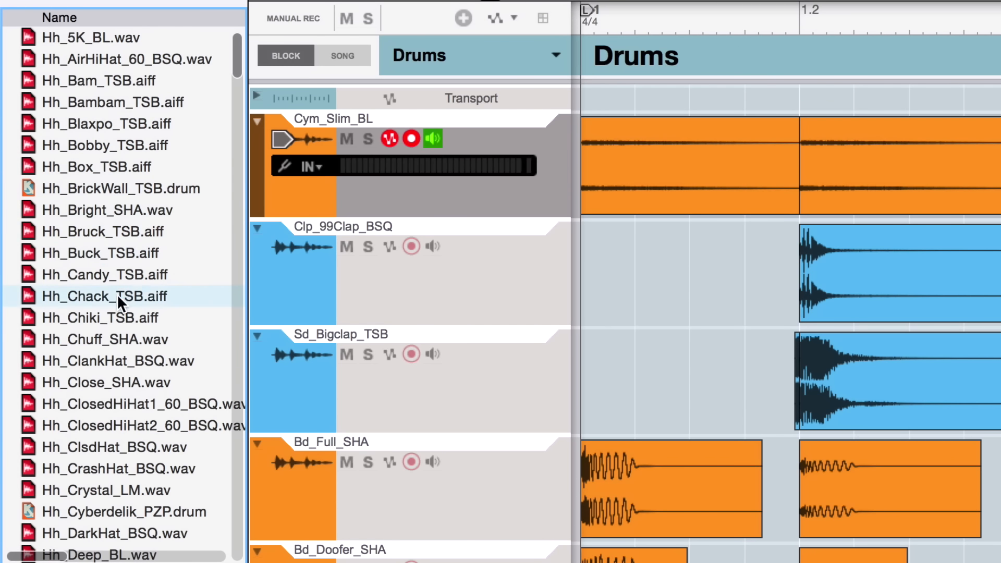
pyautogui.click(118, 296)
pyautogui.moveTo(113, 296); pyautogui.dragTo(675, 109)
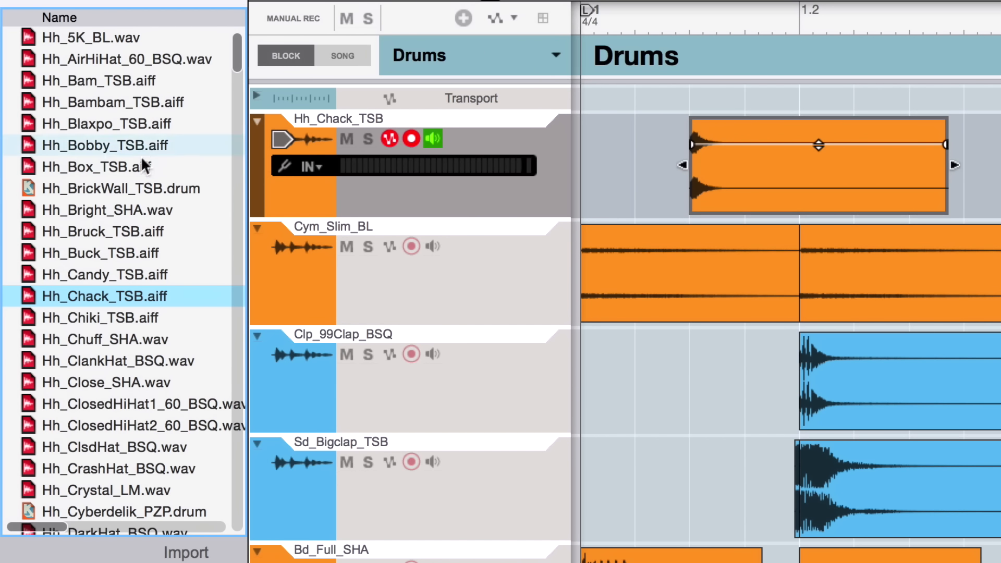
# - Place Hh_Box_TSB.aiff on a new track at position 1.1.4
pyautogui.click(133, 167)
pyautogui.moveTo(133, 167); pyautogui.dragTo(615, 119)
pyautogui.moveTo(521, 129); pyautogui.dragTo(530, 125)
# - Copy the Hh_Box_TSB and Hh_Chack_TSB clips together onto the three following beats and play the block
pyautogui.moveTo(304, 156); pyautogui.dragTo(417, 313)
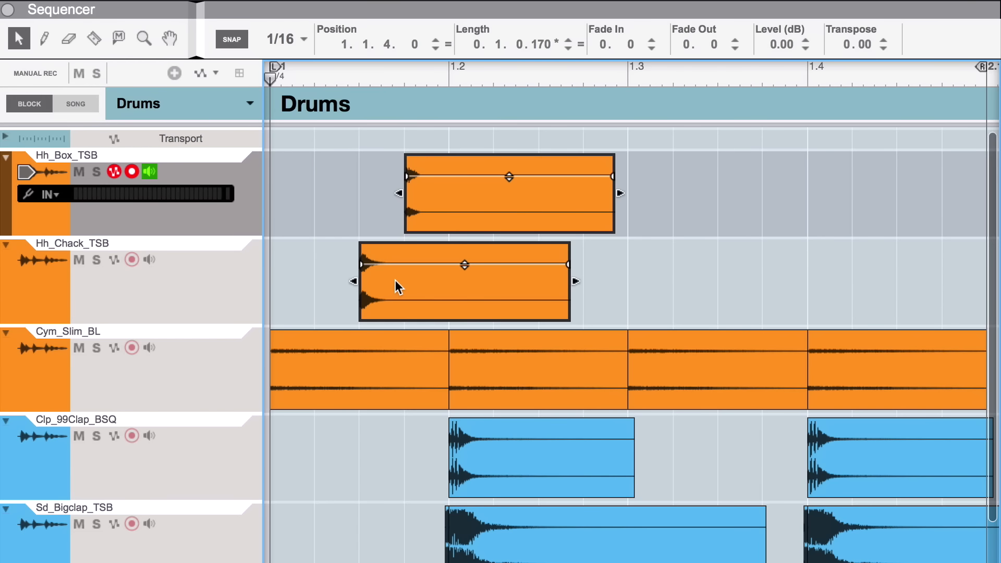
pyautogui.moveTo(396, 280); pyautogui.dragTo(569, 281)
pyautogui.moveTo(570, 282); pyautogui.dragTo(916, 290)
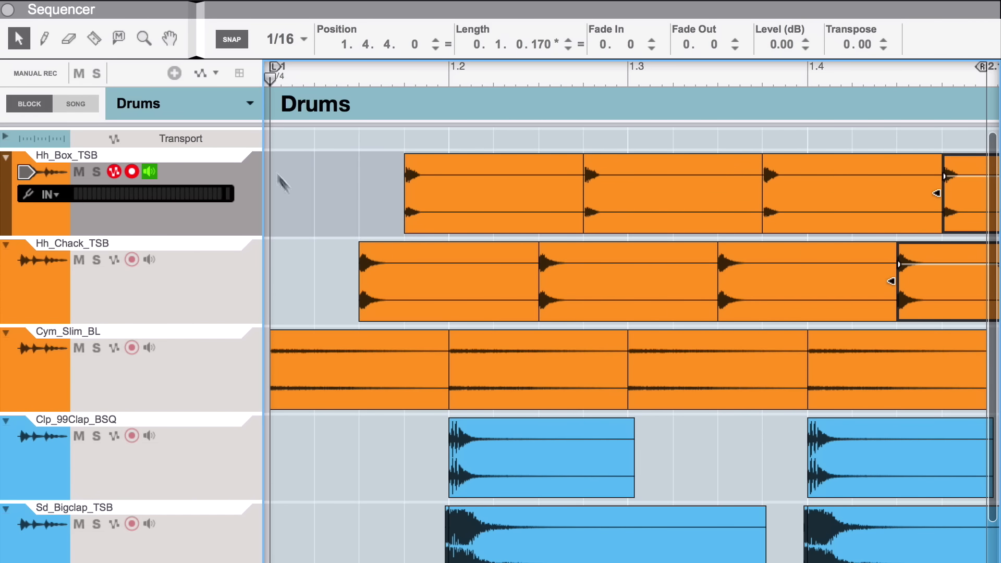
pyautogui.press('space')
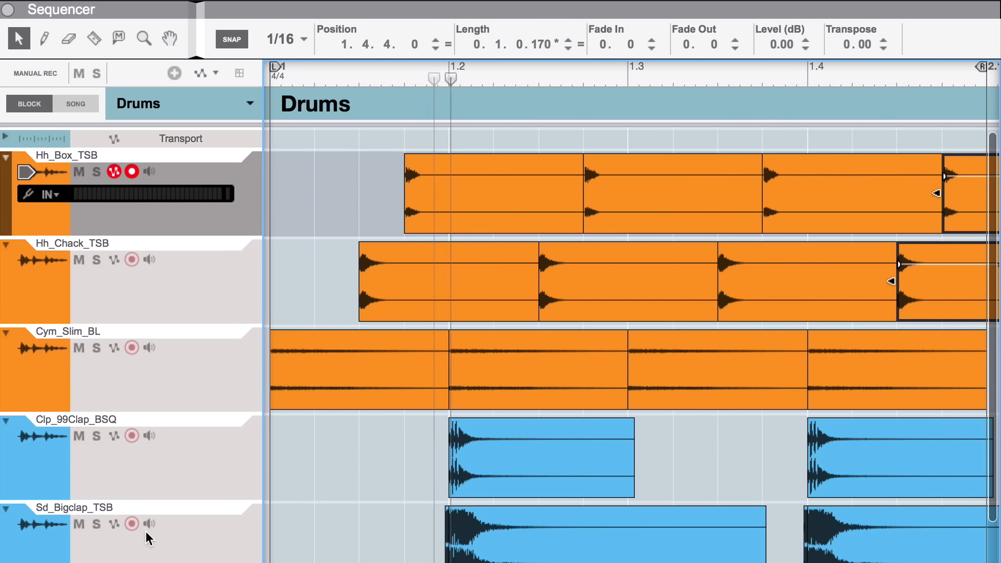
# - Clear the clip selection and select the Hh_Box_TSB clip at position 1.2.4
pyautogui.click(605, 143)
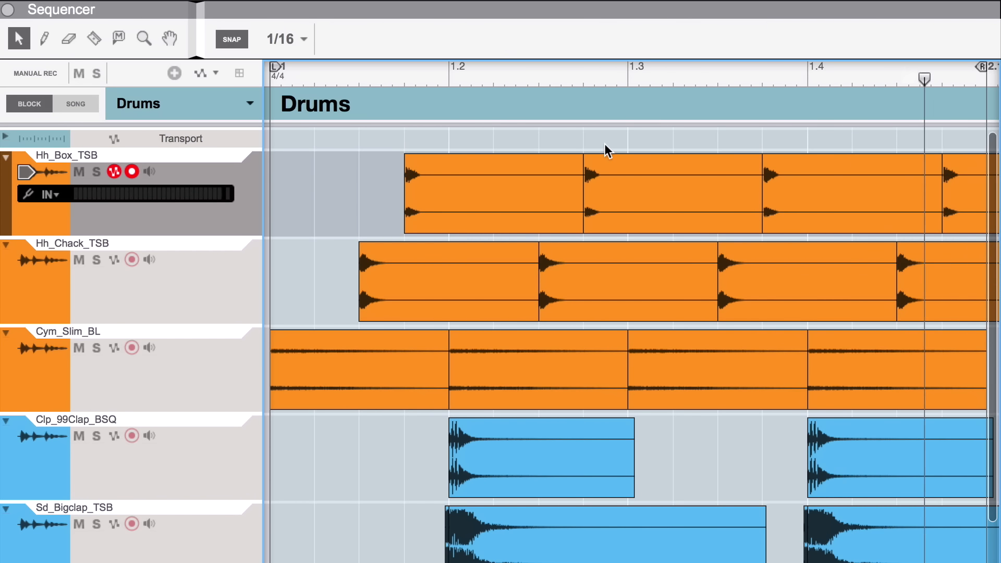
pyautogui.click(625, 186)
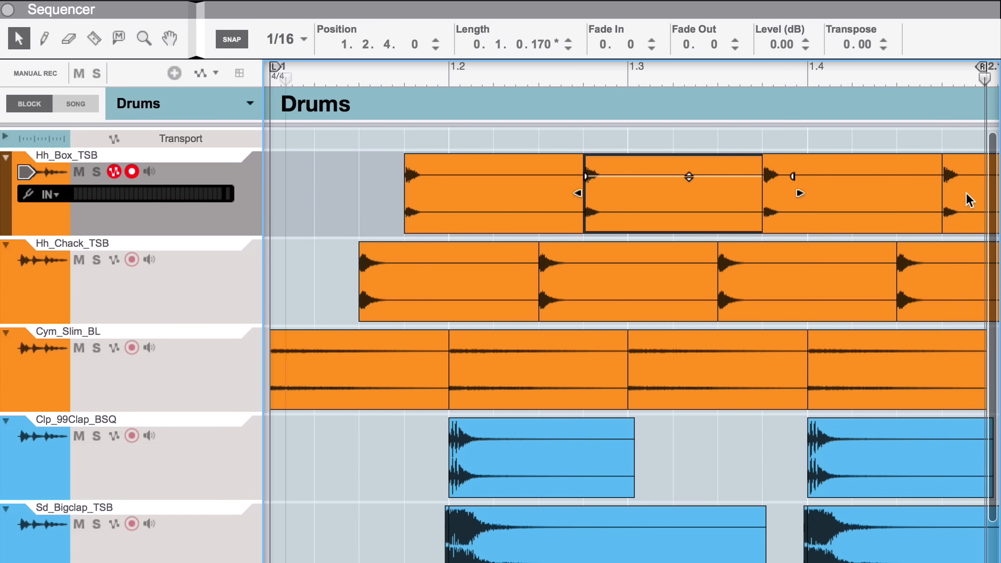